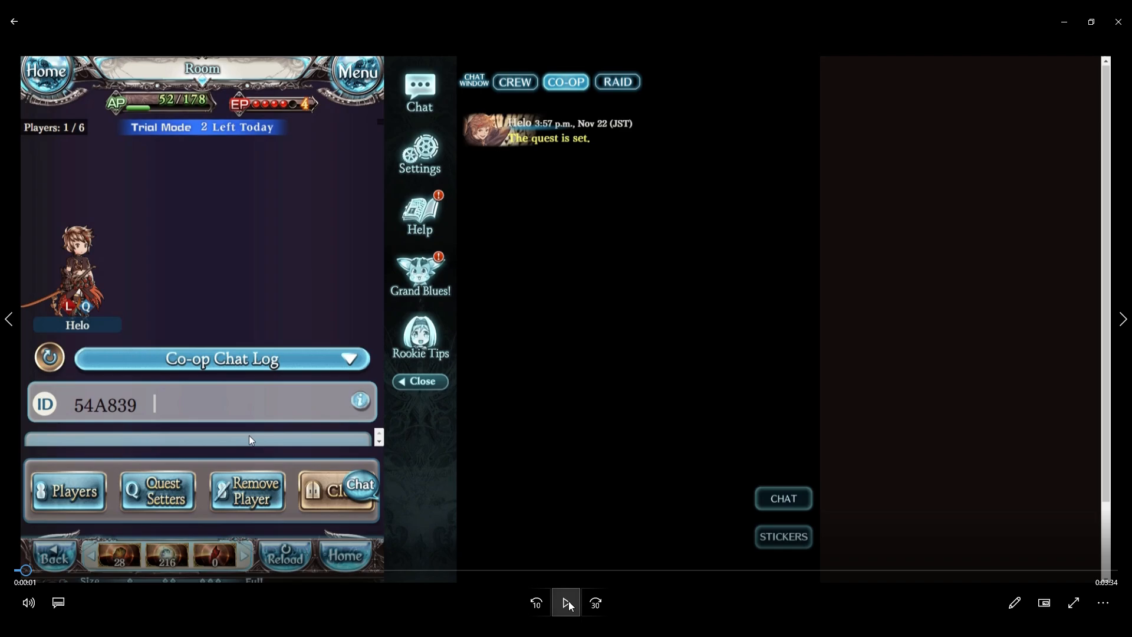
# Step: Start playing the recorded Super Ultimate Bahamut trial fight clip
pyautogui.click(566, 604)
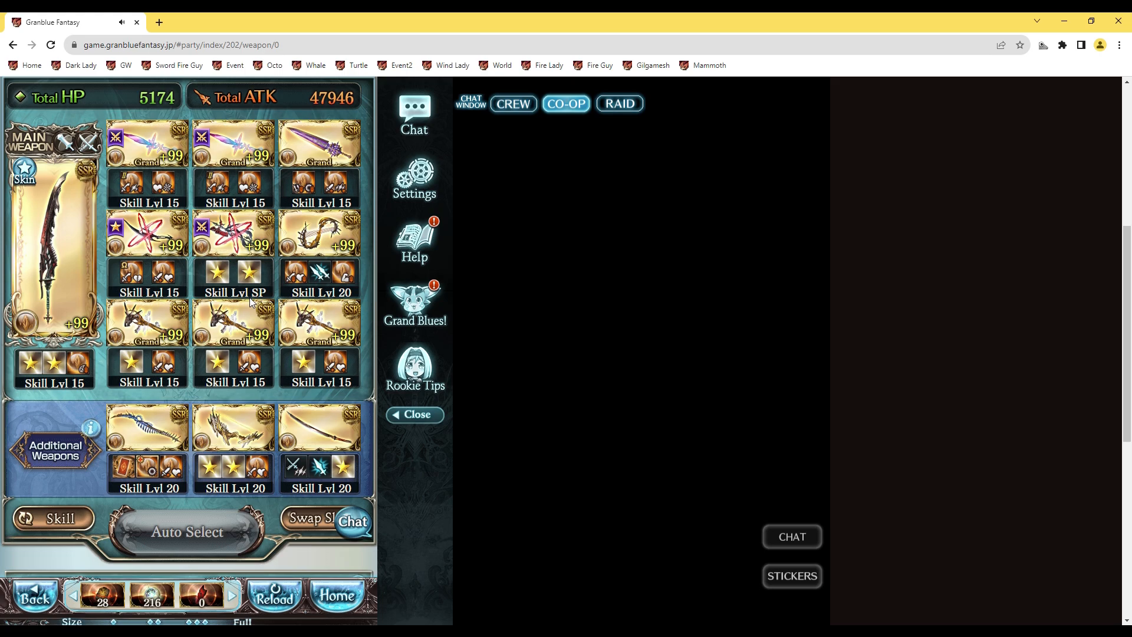
pyautogui.scroll(1, 252, 302)
pyautogui.scroll(-1, 256, 314)
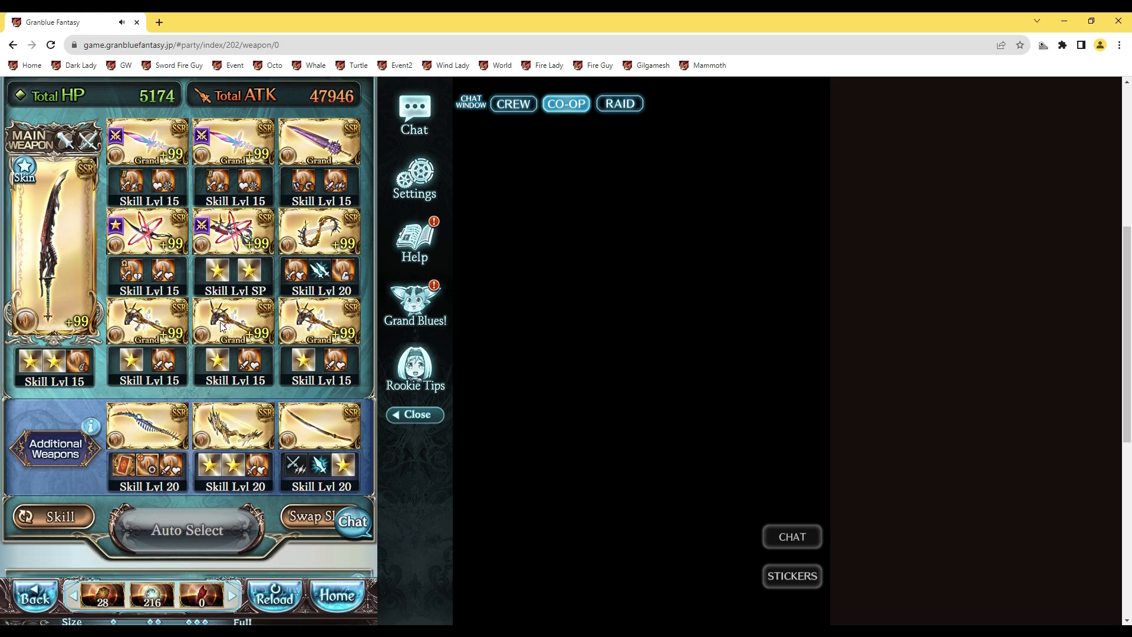
pyautogui.scroll(-2, 256, 314)
pyautogui.scroll(-2, 249, 349)
pyautogui.scroll(1, 93, 475)
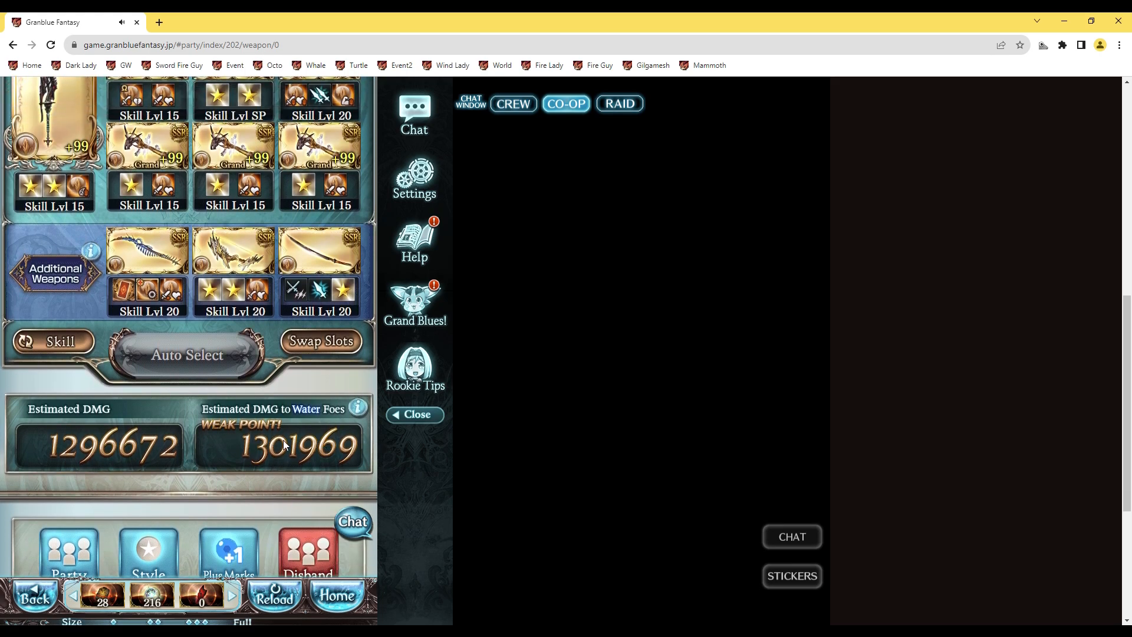
pyautogui.scroll(3, 194, 398)
pyautogui.scroll(1, 224, 343)
pyautogui.scroll(-2, 226, 344)
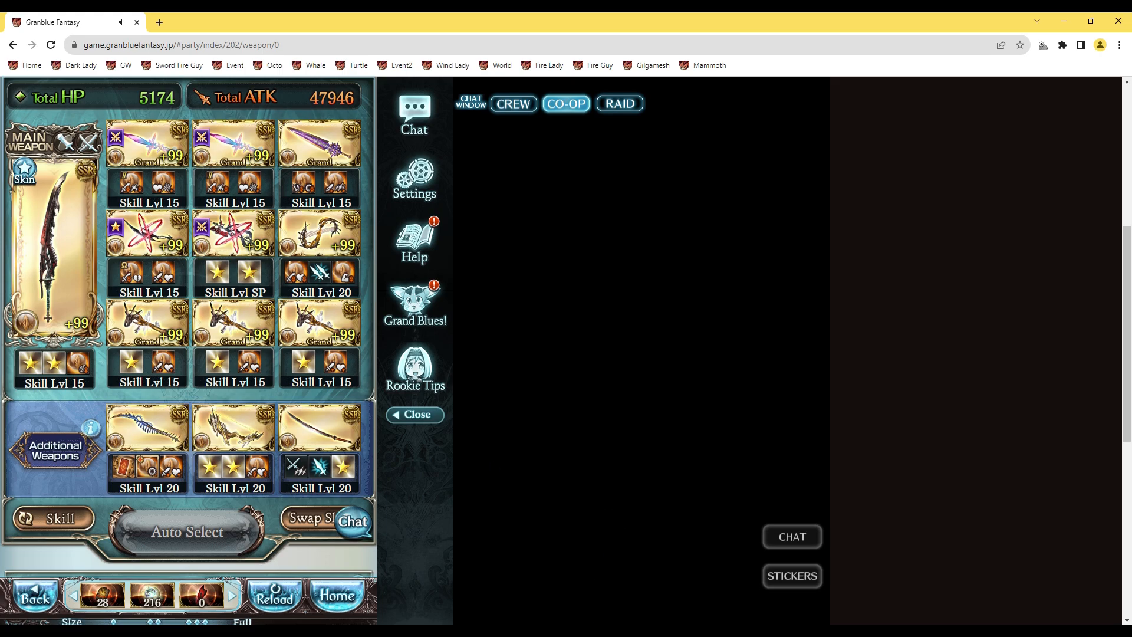
# Step: Skip the recording ahead into the battle and freeze on the first turn's damage numbers
pyautogui.moveTo(567, 603)
pyautogui.click(566, 594)
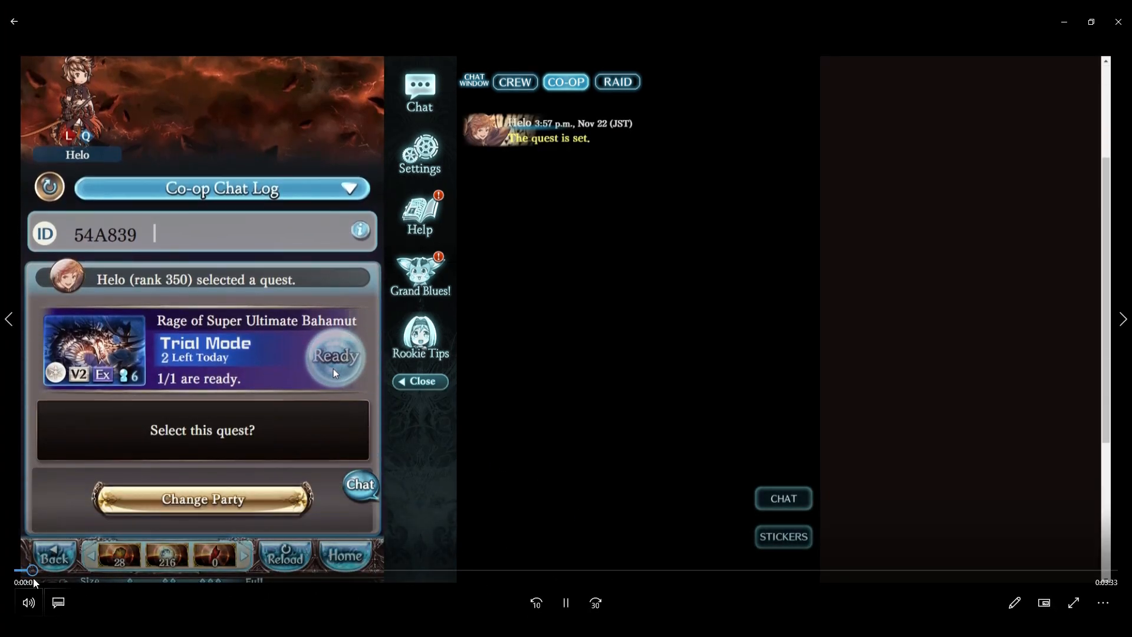
pyautogui.moveTo(26, 570)
pyautogui.mouseDown()
pyautogui.moveTo(125, 569)
pyautogui.moveTo(65, 567)
pyautogui.mouseUp()
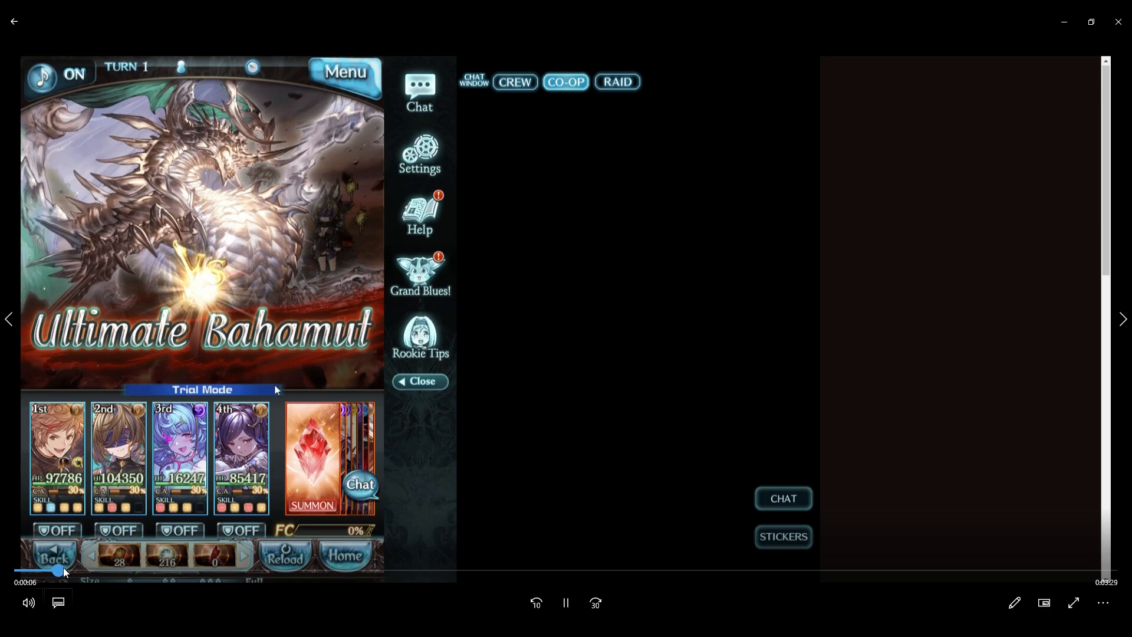
pyautogui.moveTo(71, 567); pyautogui.dragTo(98, 567)
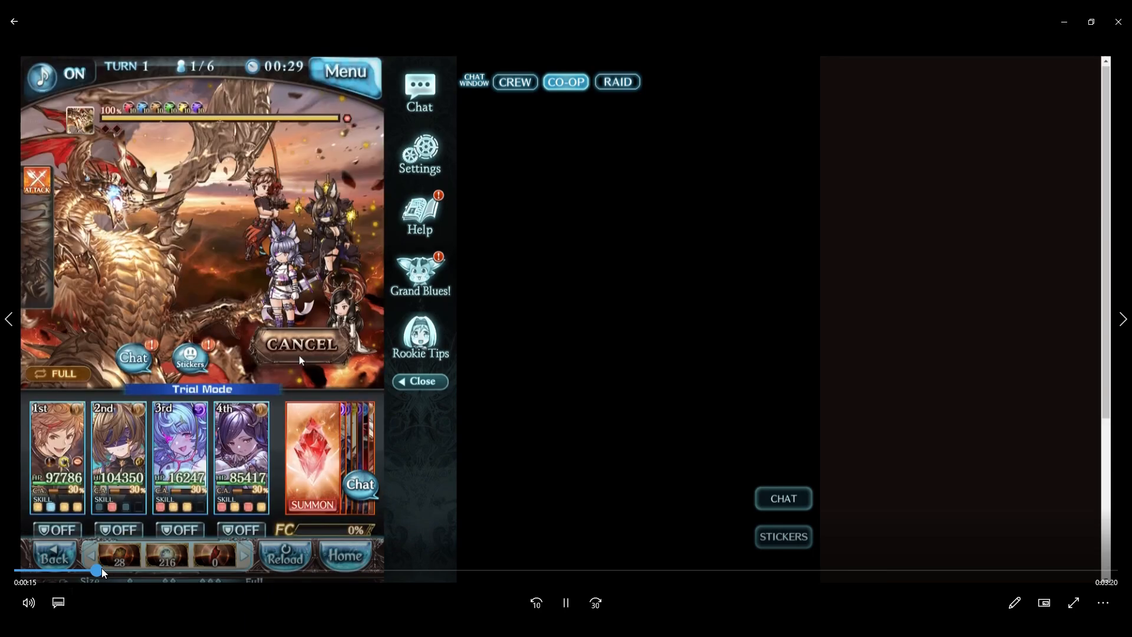
pyautogui.click(565, 604)
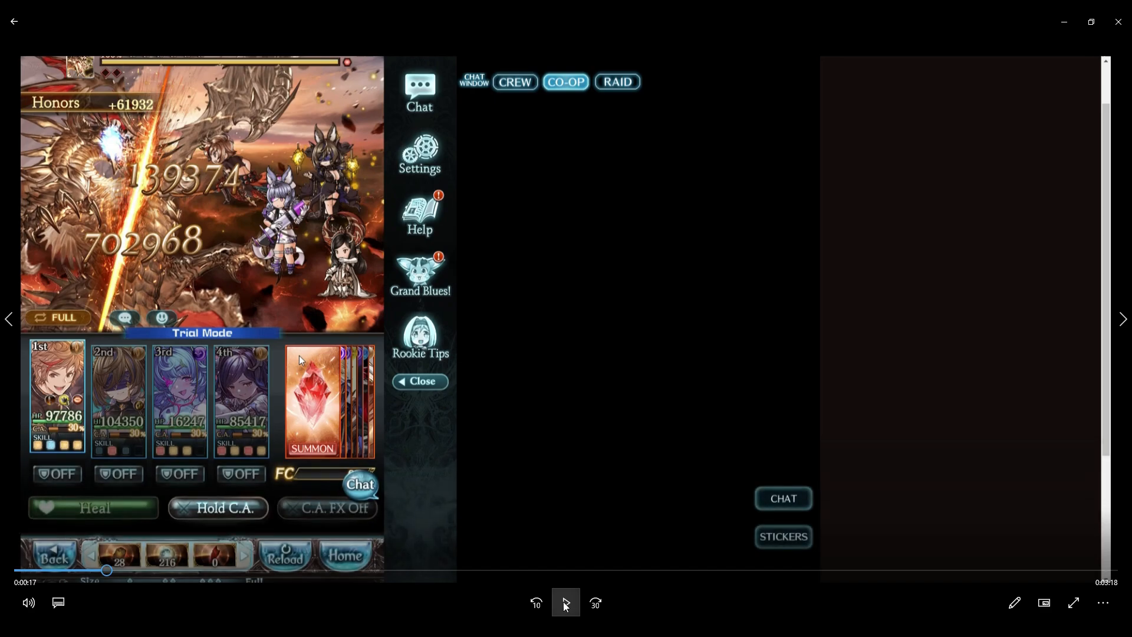
pyautogui.click(566, 604)
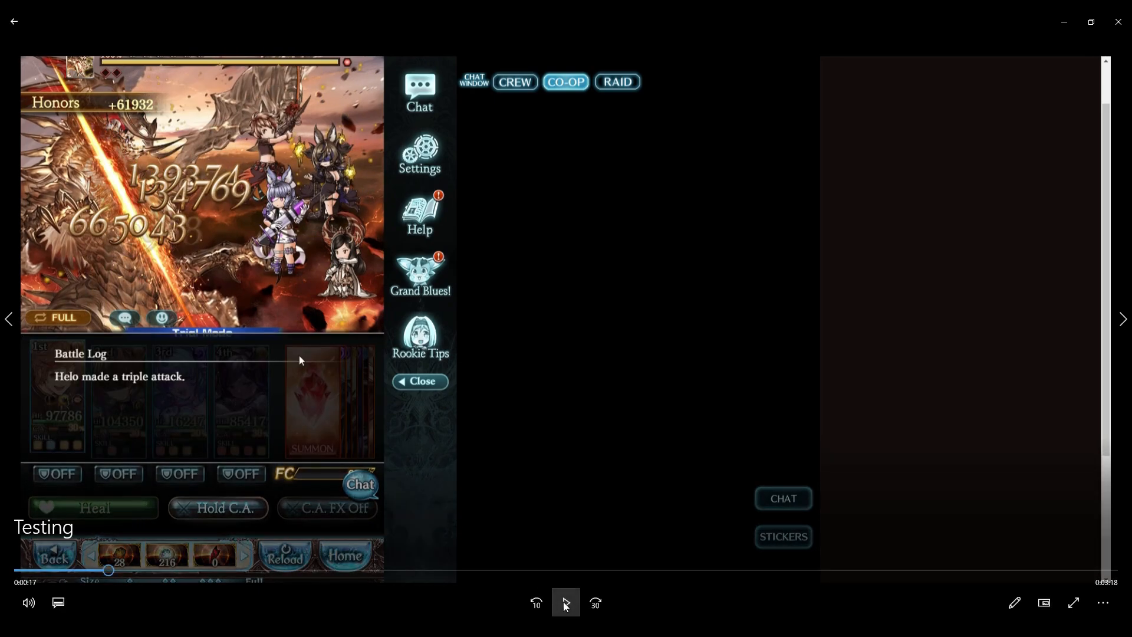
pyautogui.click(565, 604)
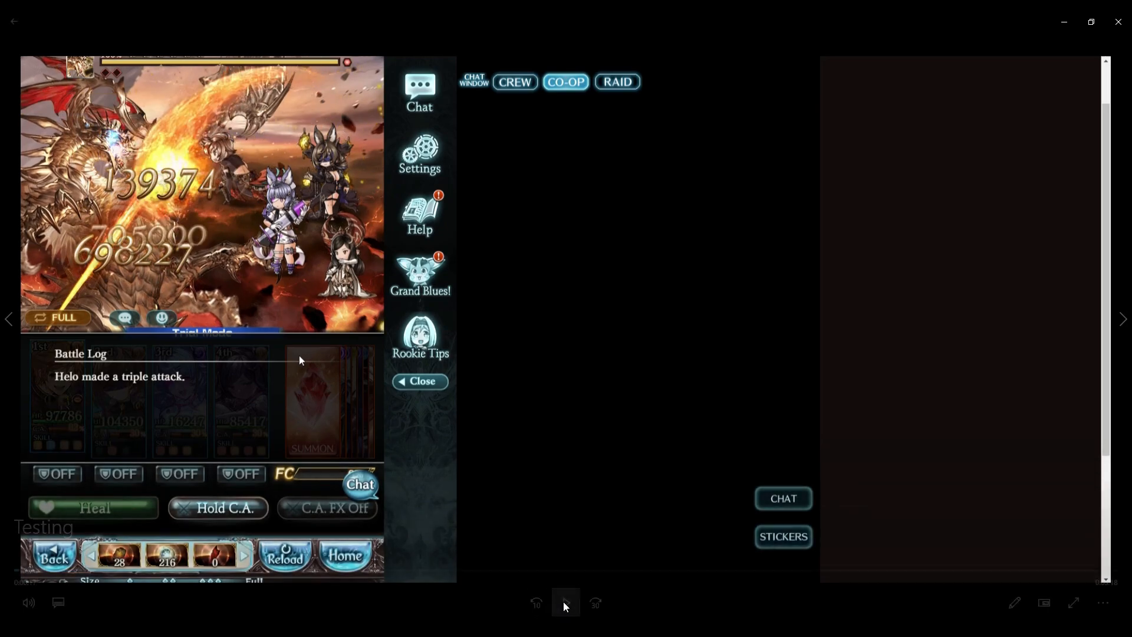
pyautogui.click(566, 604)
# Step: Step through the remaining first-turn hits and resume playback toward turn 2
pyautogui.click(565, 606)
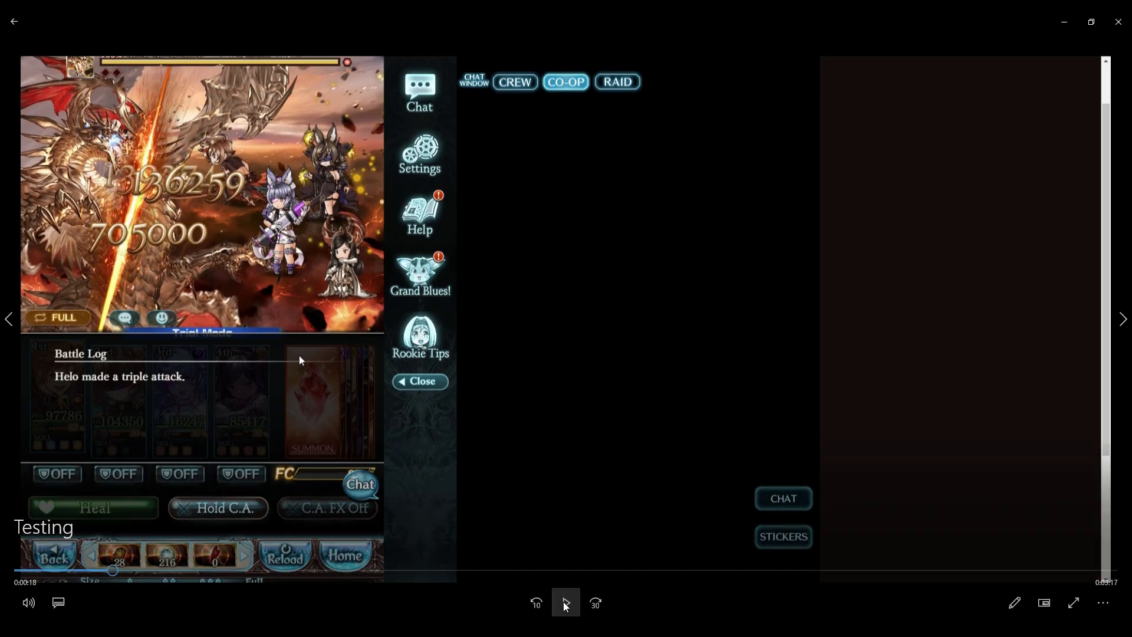
pyautogui.click(565, 606)
pyautogui.click(565, 606)
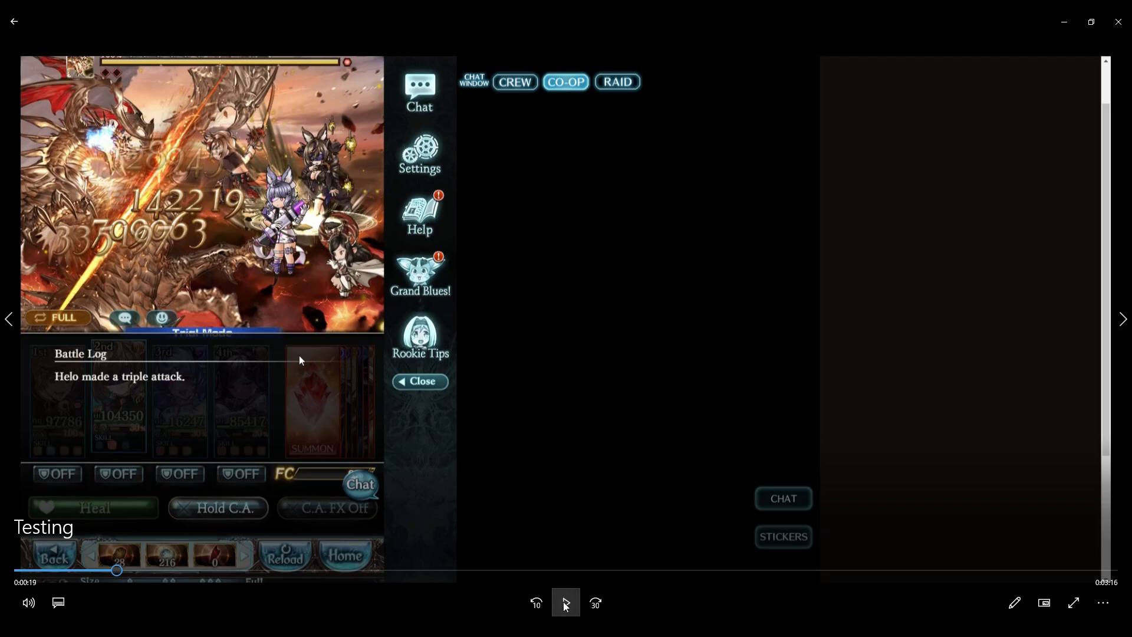
pyautogui.click(565, 606)
pyautogui.click(565, 607)
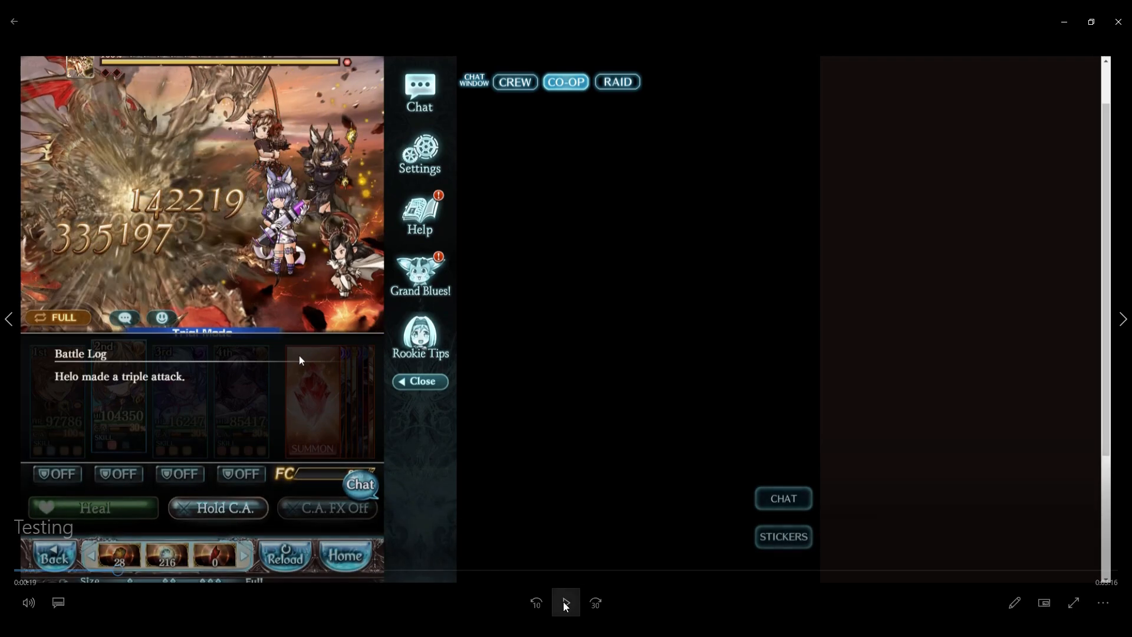
pyautogui.click(565, 606)
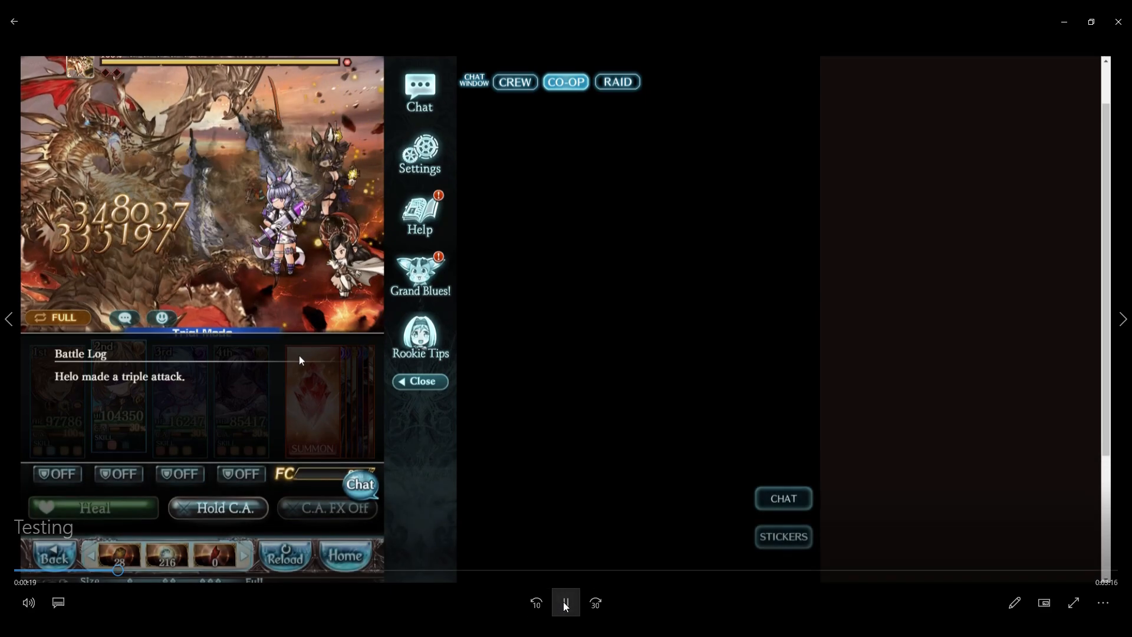
pyautogui.click(565, 605)
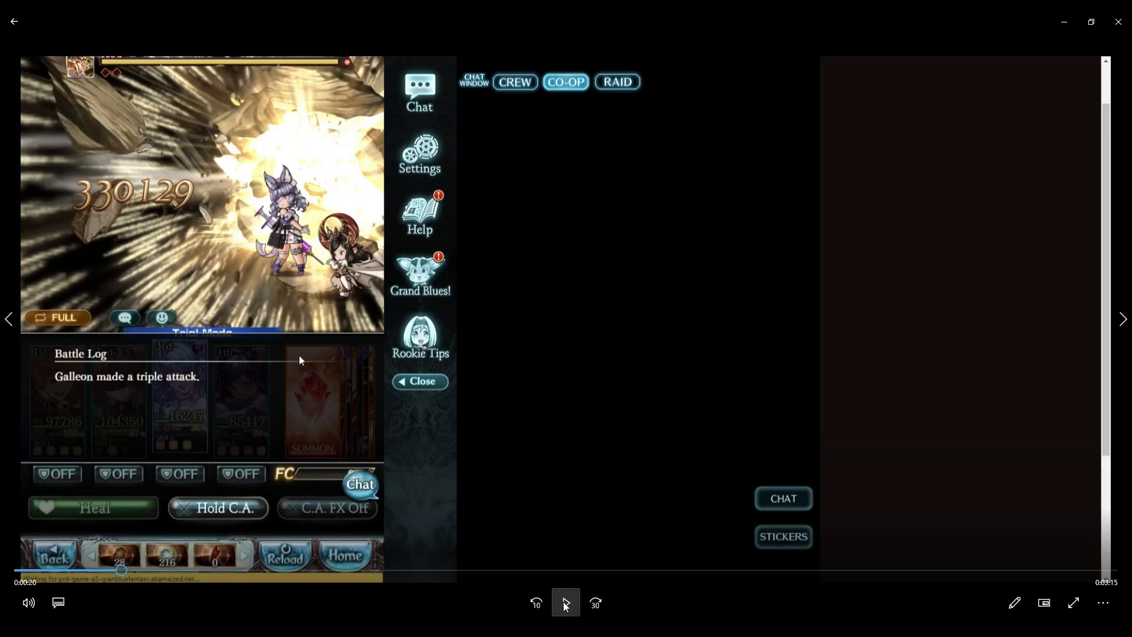
pyautogui.click(565, 606)
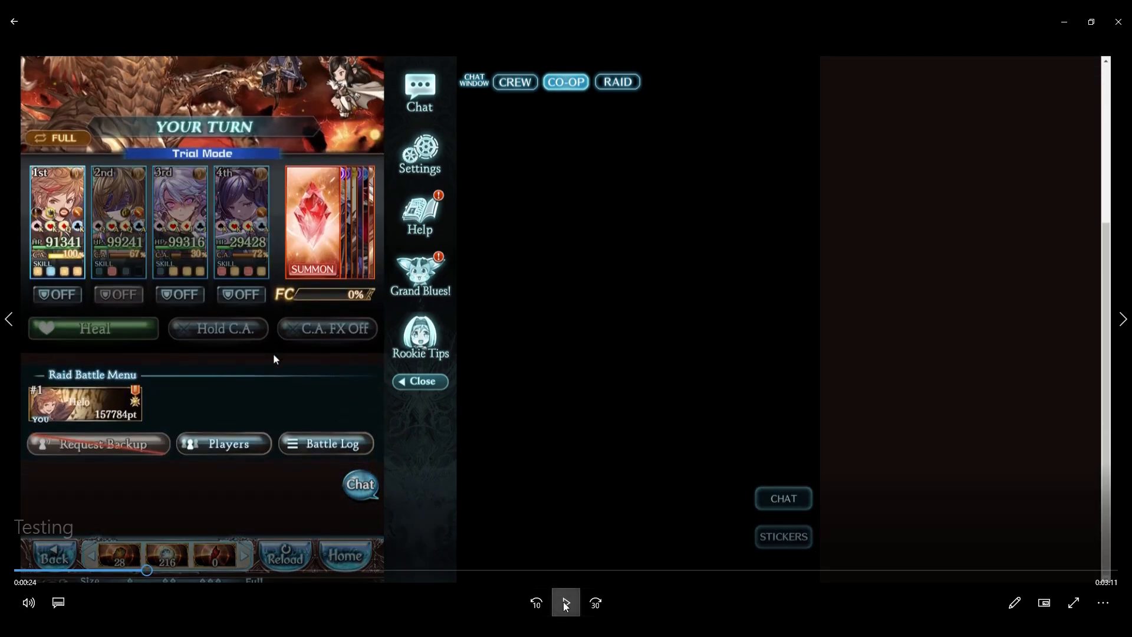
# Step: Watch turn two's attacks and damage numbers, halting at the turn three attack screen
pyautogui.click(565, 606)
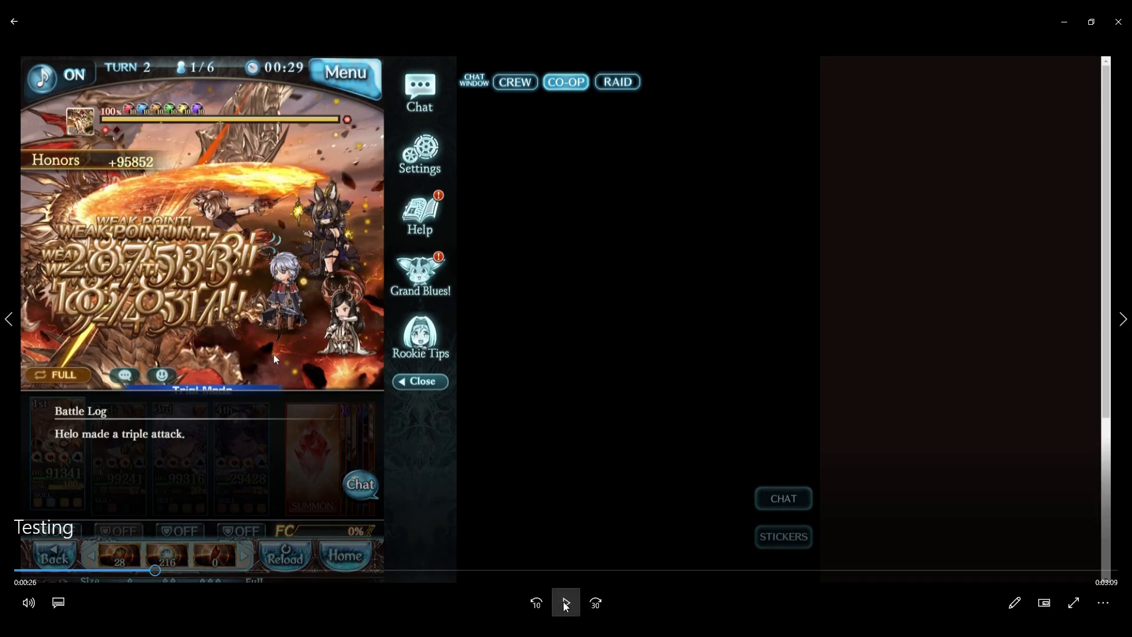
pyautogui.click(565, 606)
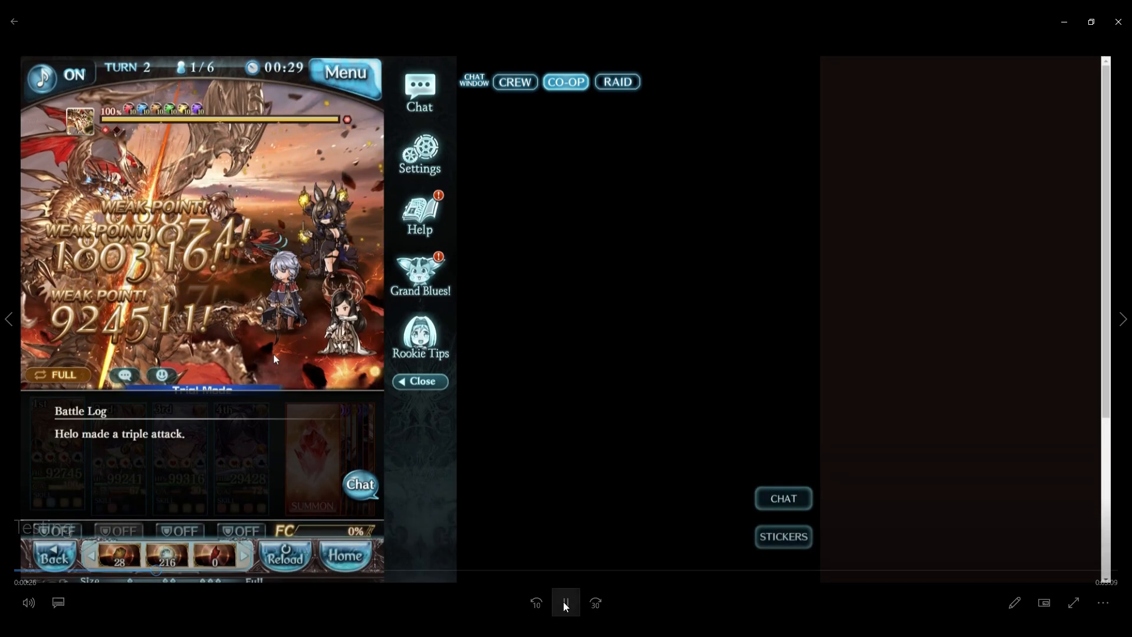
pyautogui.click(566, 606)
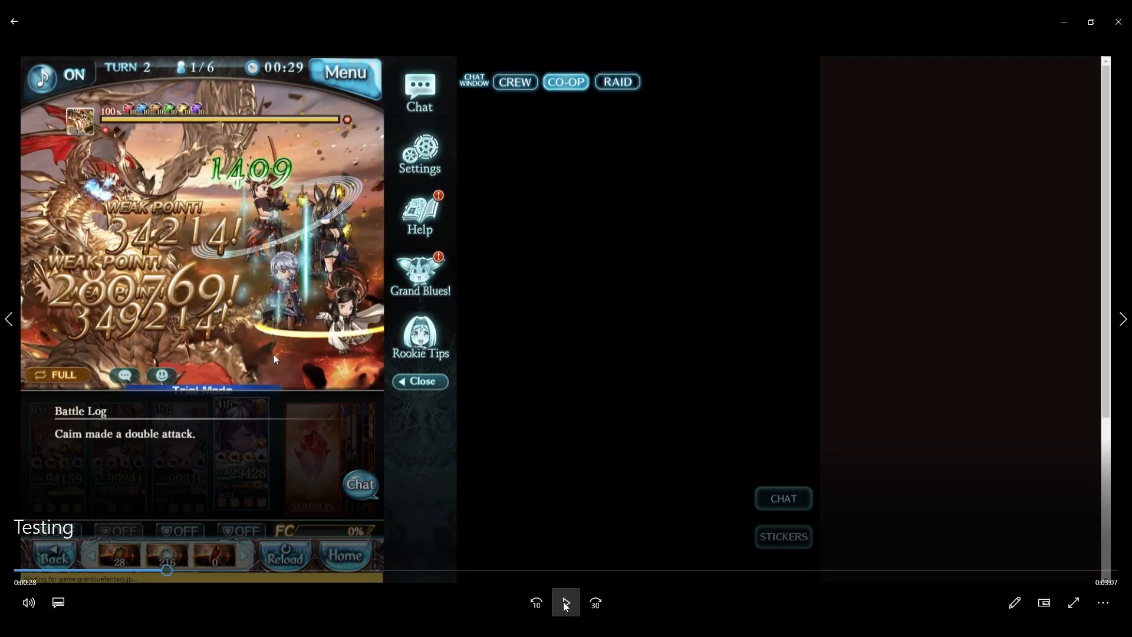
pyautogui.click(565, 606)
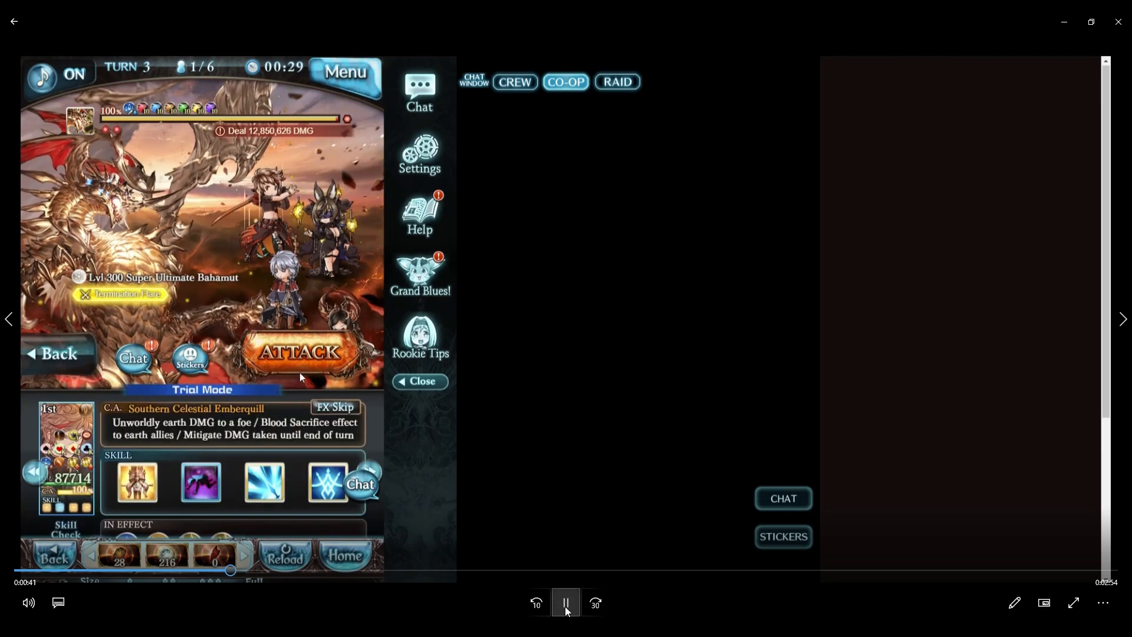
pyautogui.click(567, 609)
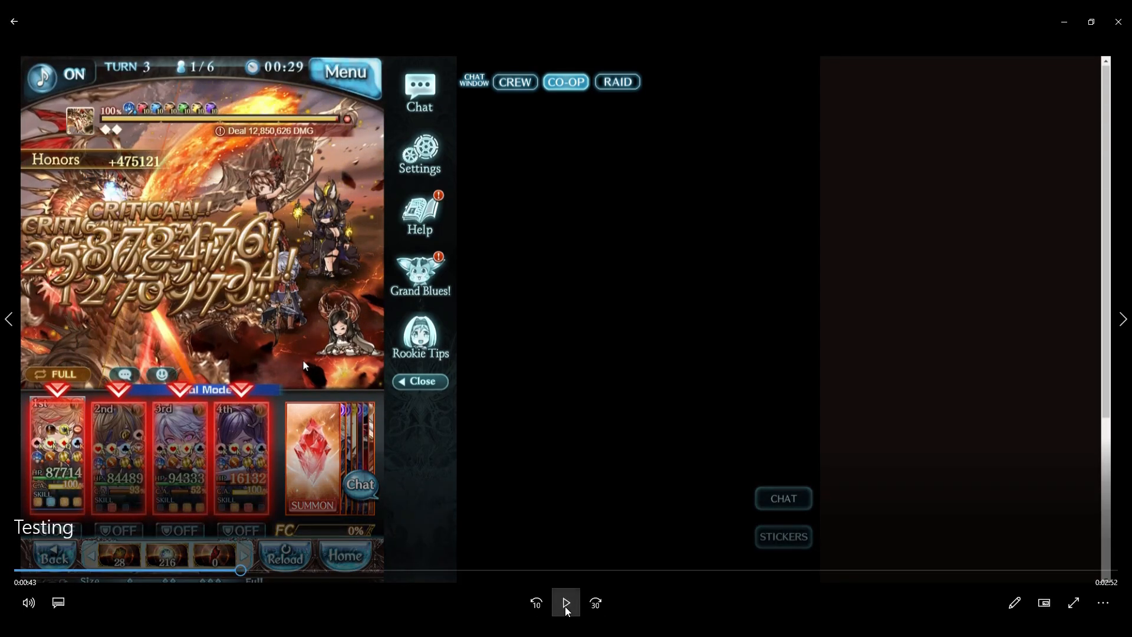
# Step: Step through turn three's critical hit damage numbers, freezing on the latest ones
pyautogui.click(566, 603)
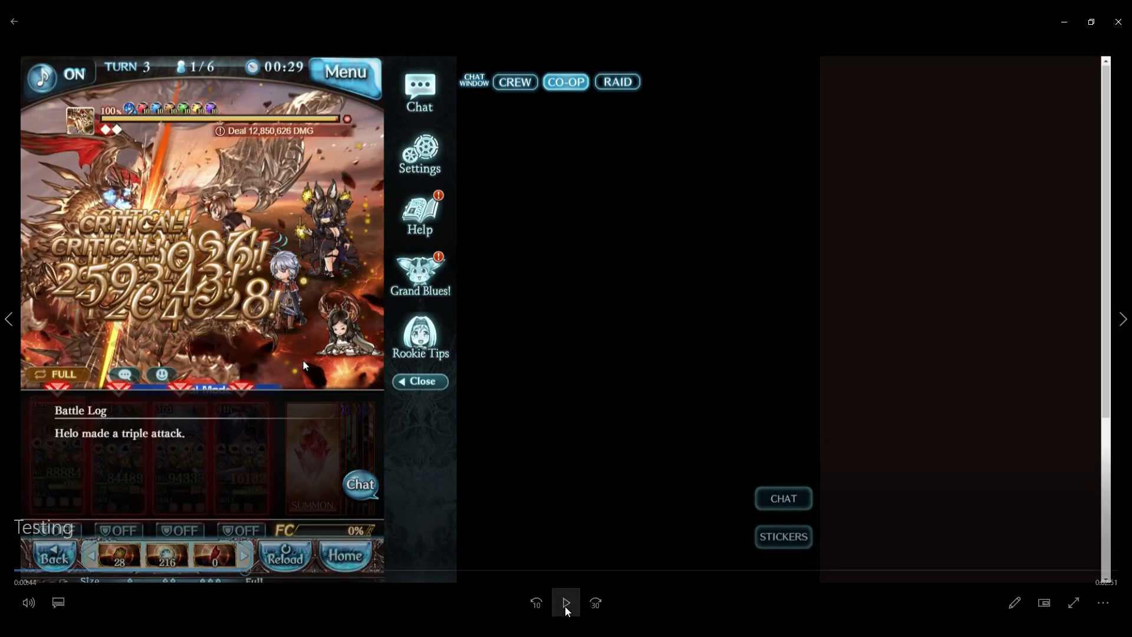
pyautogui.click(566, 605)
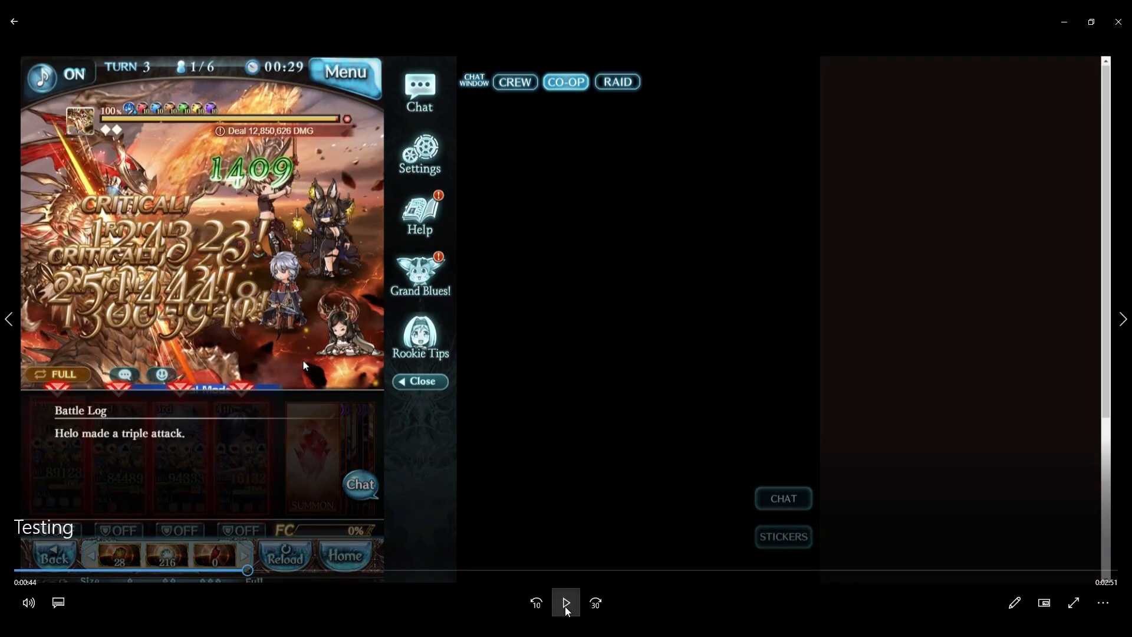
pyautogui.click(566, 605)
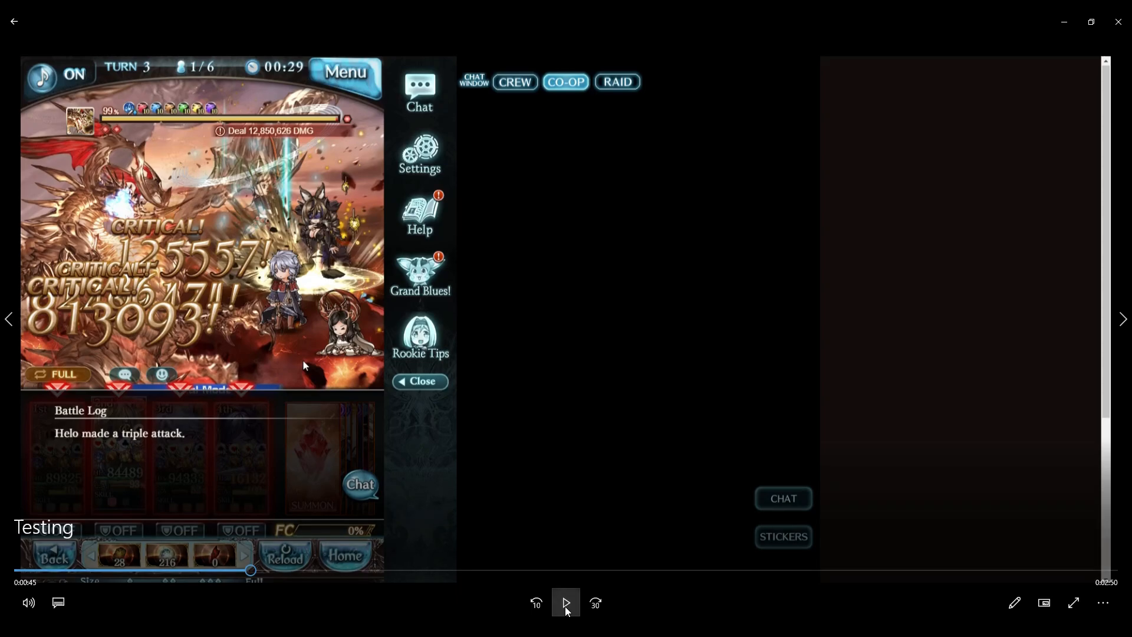
pyautogui.click(566, 605)
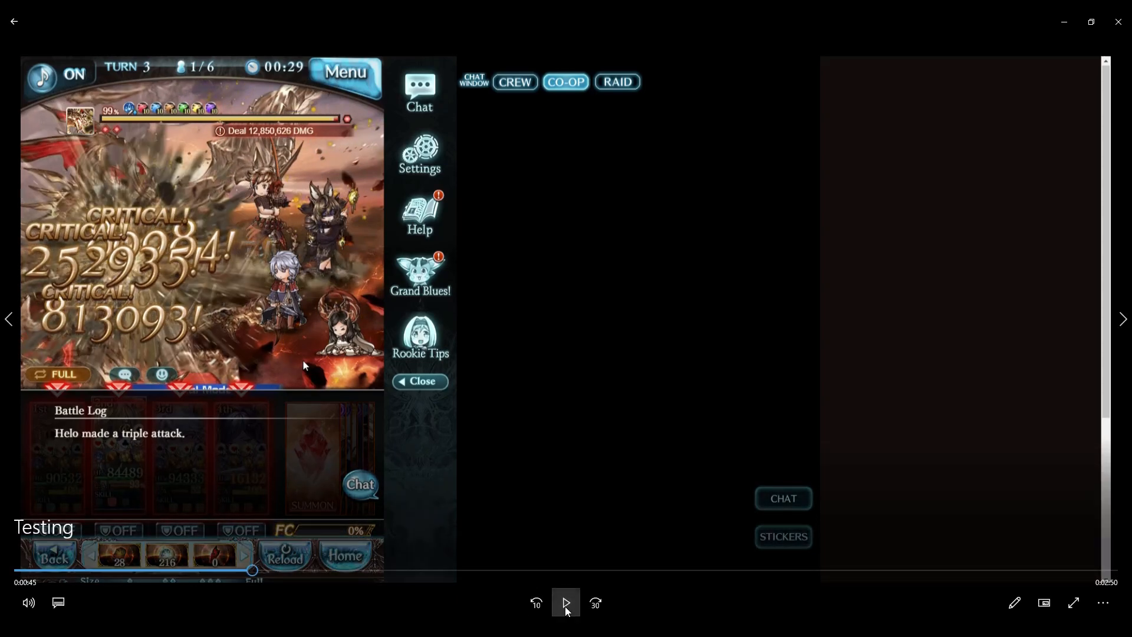
pyautogui.click(566, 605)
pyautogui.click(566, 604)
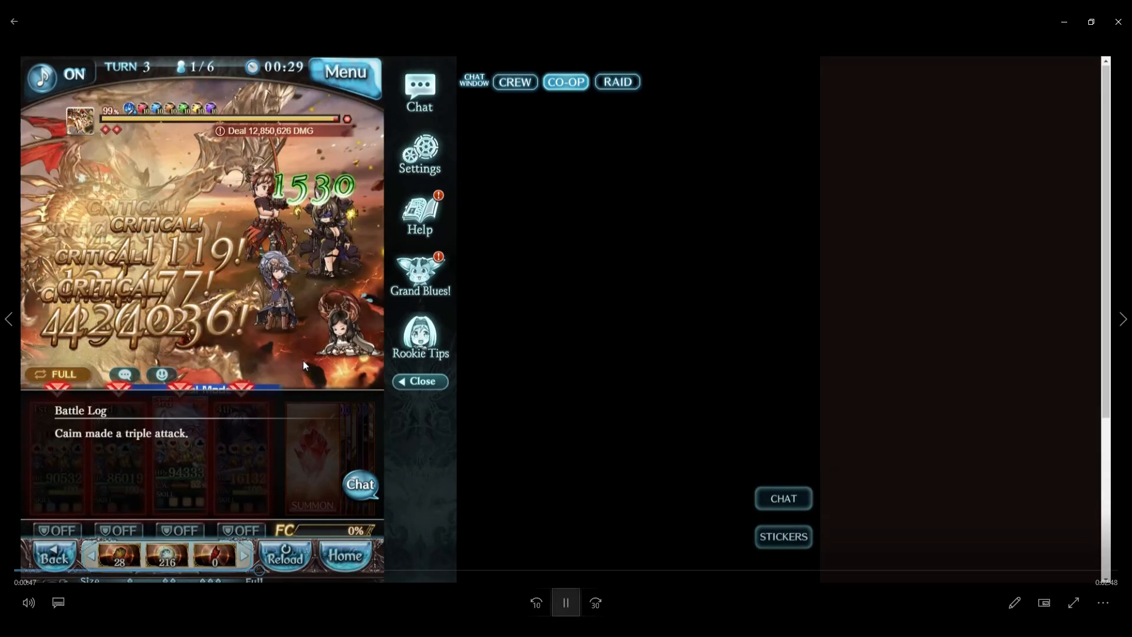
pyautogui.click(566, 605)
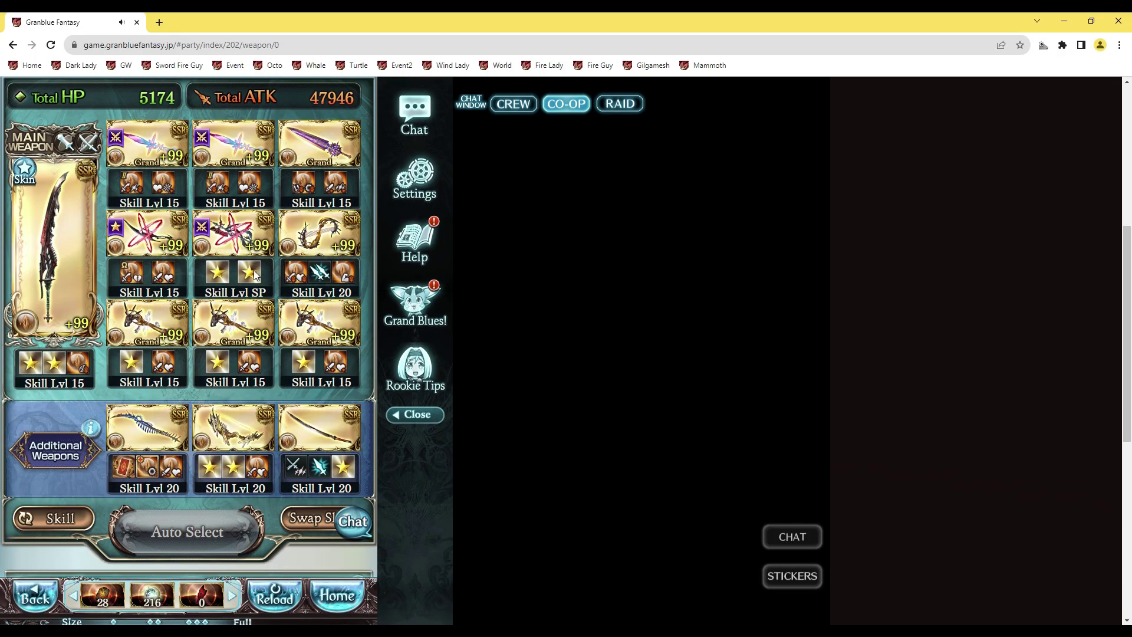
pyautogui.scroll(2, 253, 270)
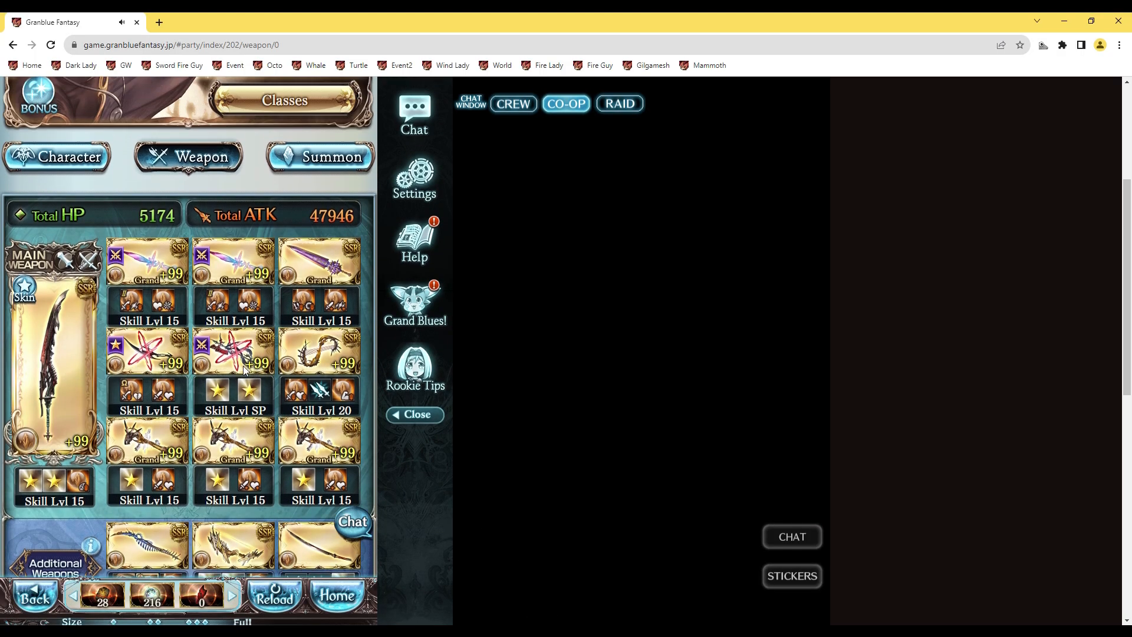
# Step: Swap one grid weapon for another from the second page of weapons
pyautogui.click(156, 344)
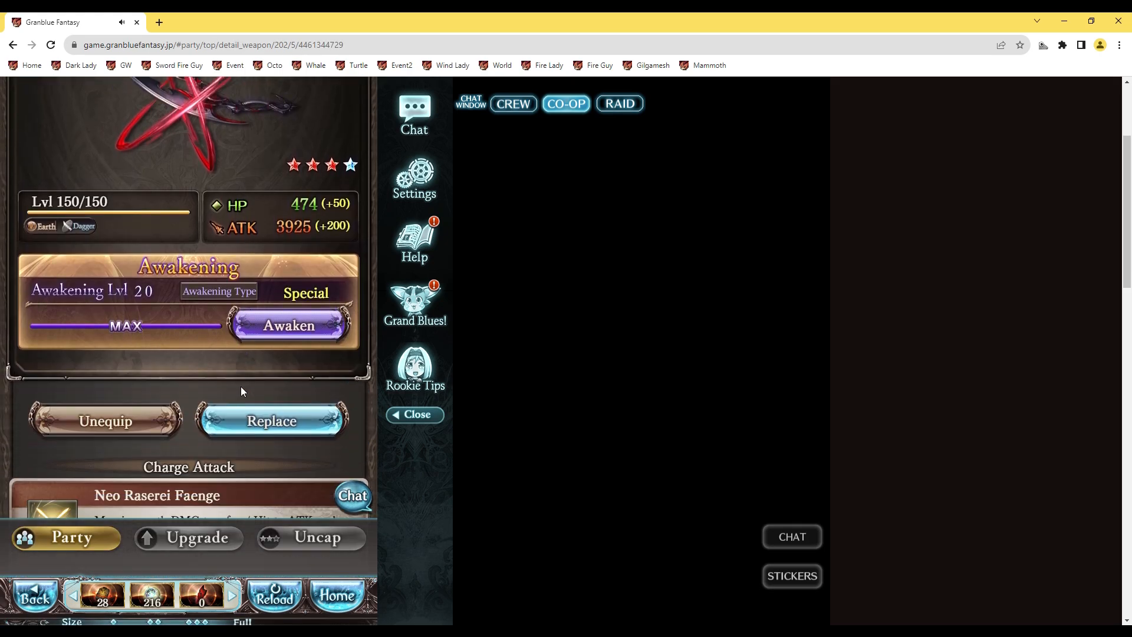
pyautogui.click(244, 412)
pyautogui.scroll(-3, 316, 202)
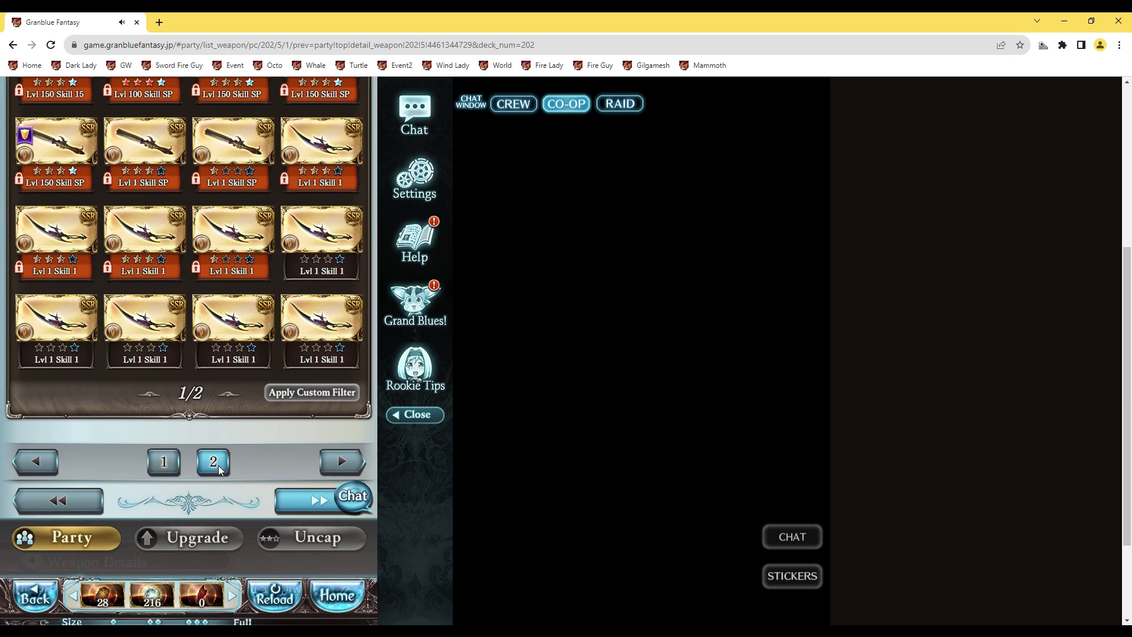
pyautogui.click(220, 357)
pyautogui.click(219, 381)
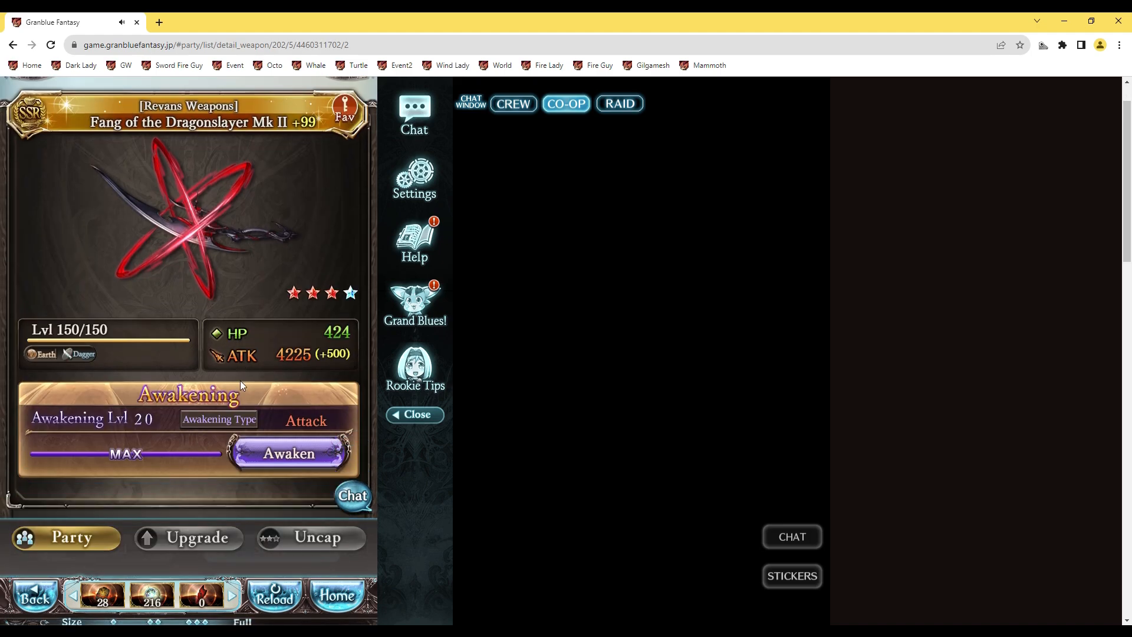
pyautogui.click(302, 478)
pyautogui.click(234, 445)
# Step: Filter to axes, equip the Lvl 200 Earth axe Collapse of The Tower, and show skill levels
pyautogui.click(271, 382)
pyautogui.scroll(-5, 293, 245)
pyautogui.scroll(-3, 292, 244)
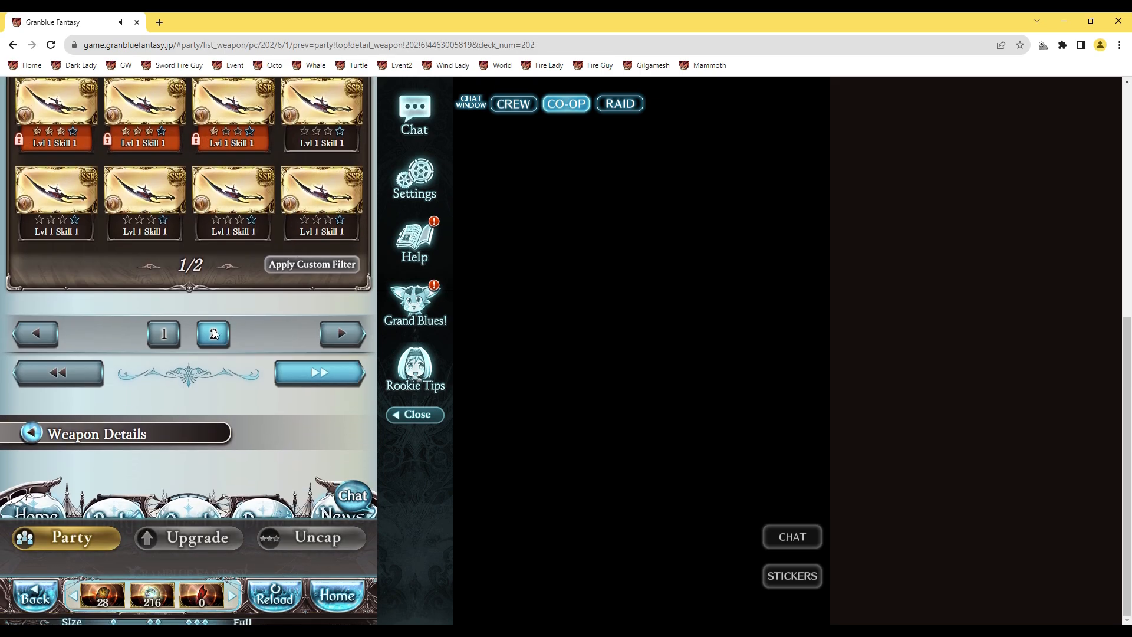
pyautogui.click(228, 260)
pyautogui.click(275, 262)
pyautogui.scroll(-3, 267, 280)
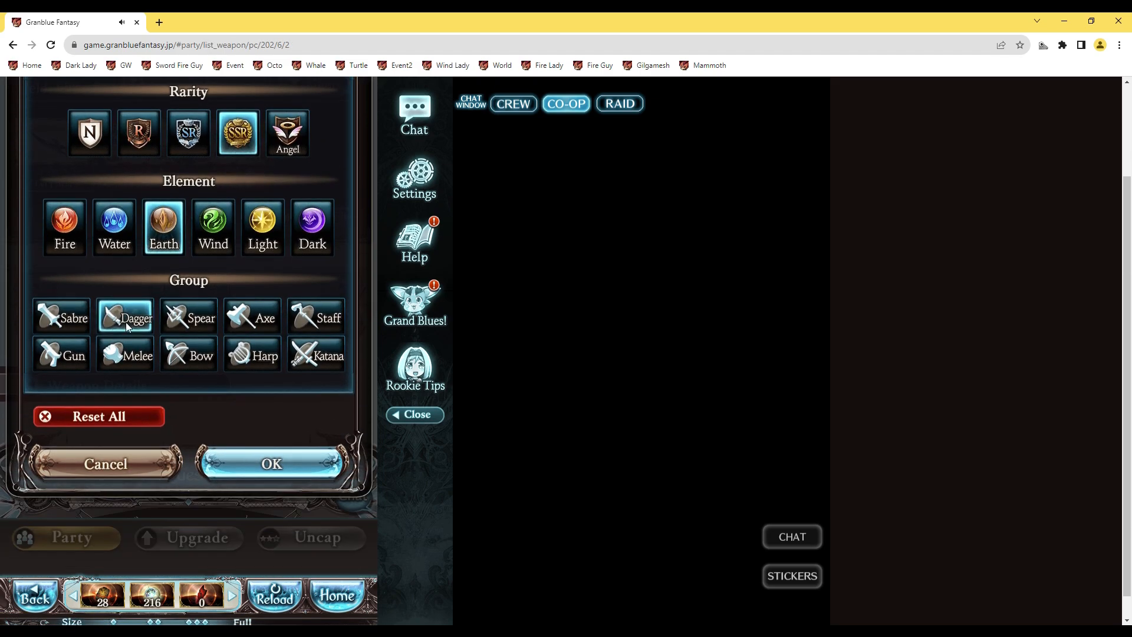
pyautogui.click(126, 316)
pyautogui.click(253, 316)
pyautogui.click(273, 463)
pyautogui.scroll(-5, 198, 264)
pyautogui.click(58, 252)
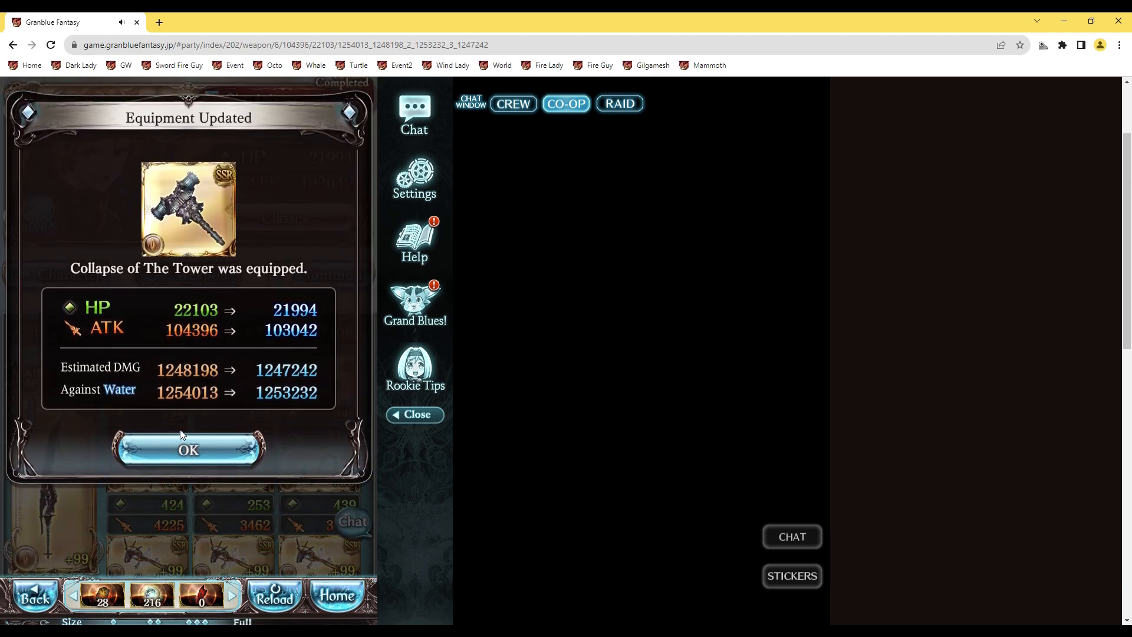
pyautogui.click(185, 448)
pyautogui.scroll(-3, 185, 432)
pyautogui.scroll(-3, 330, 442)
pyautogui.scroll(-3, 84, 337)
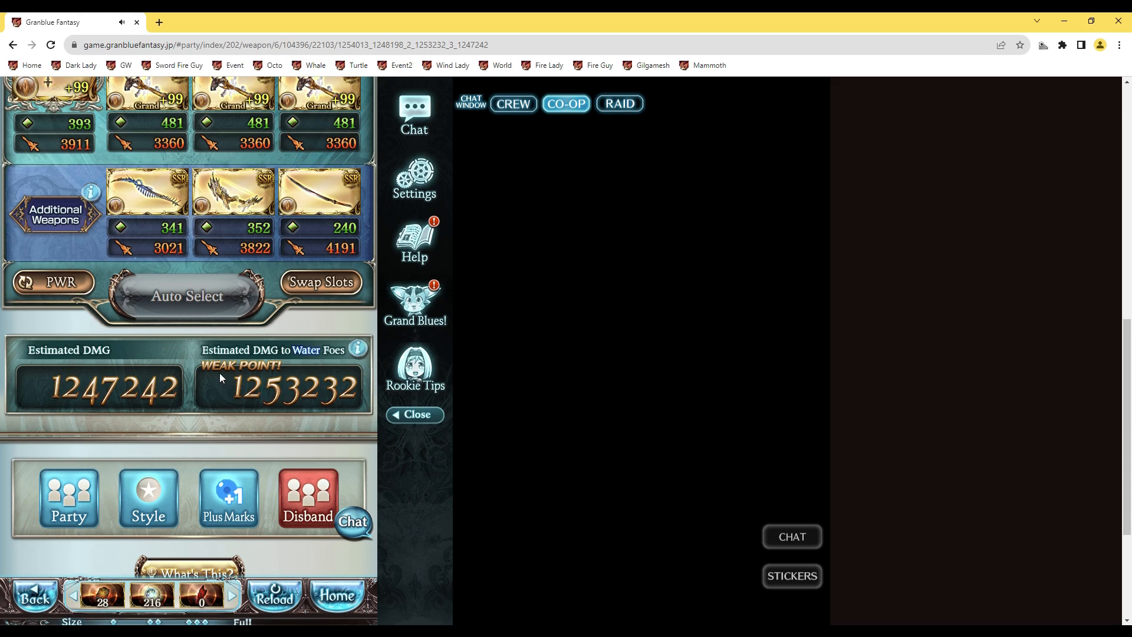
pyautogui.click(53, 282)
pyautogui.scroll(2, 286, 384)
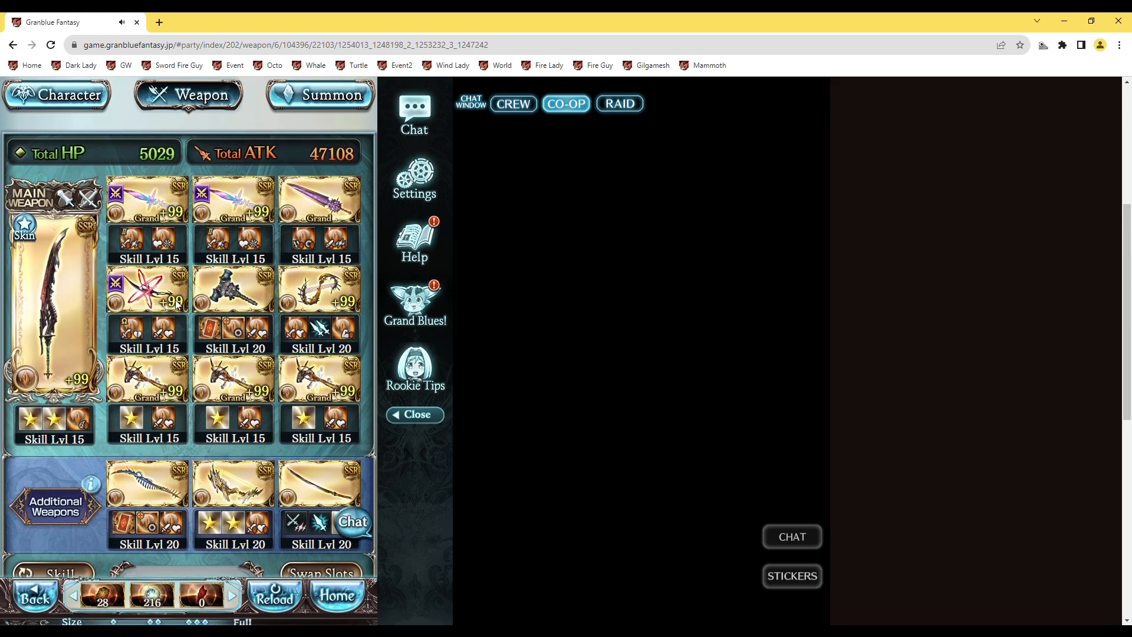
pyautogui.scroll(-3, 449, 573)
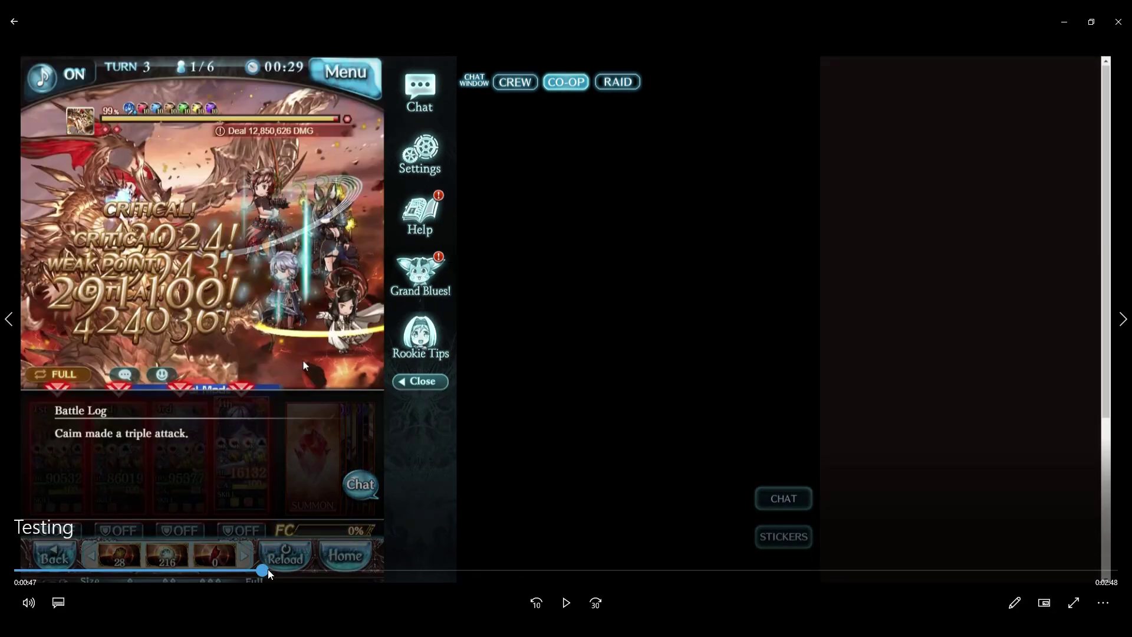
# Step: Jump to the first-turn attacks, play them, and pause at the loading screen before turn 2
pyautogui.moveTo(266, 571); pyautogui.dragTo(677, 577)
pyautogui.click(567, 603)
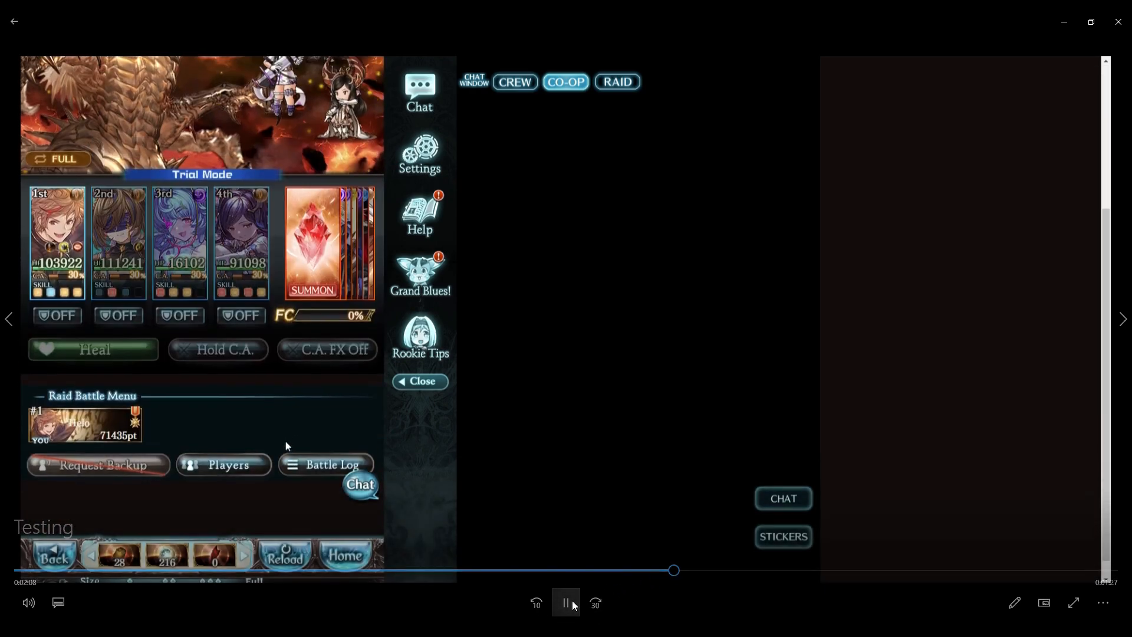
pyautogui.click(568, 602)
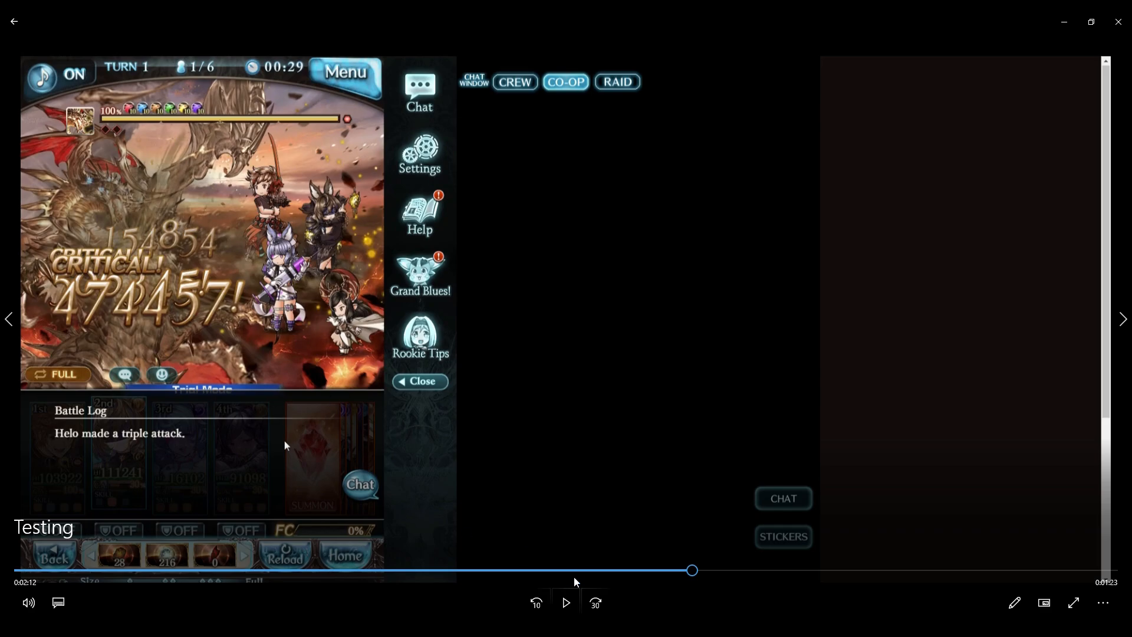
pyautogui.click(568, 602)
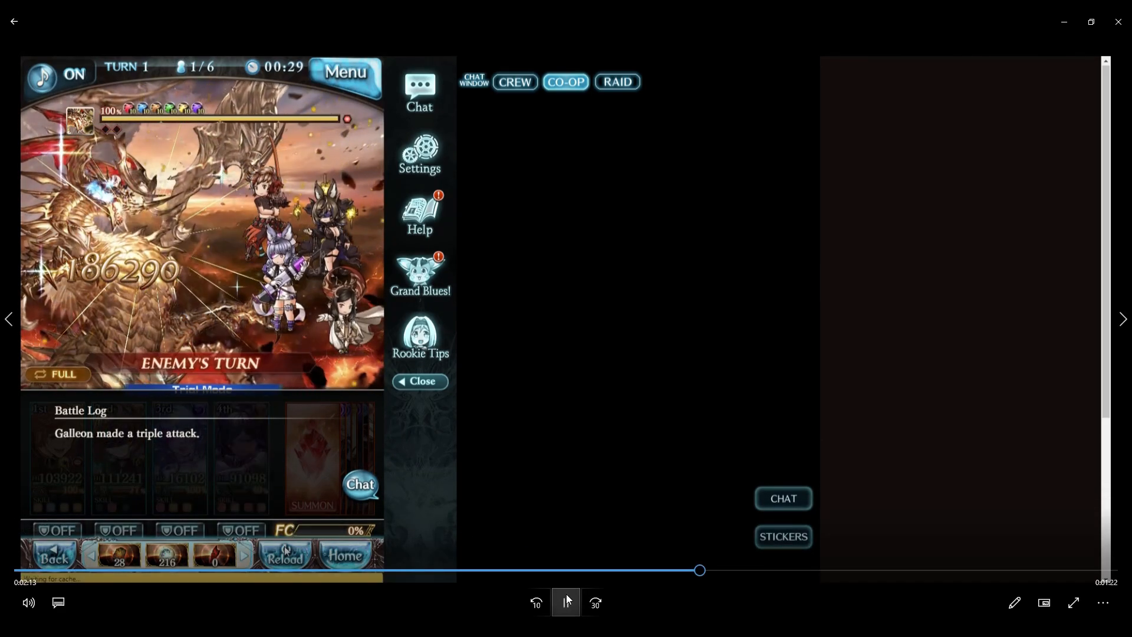
pyautogui.click(565, 602)
# Step: Play through the second turn's attacks and scrub to the turn 3 Attack screen
pyautogui.moveTo(706, 570); pyautogui.dragTo(731, 574)
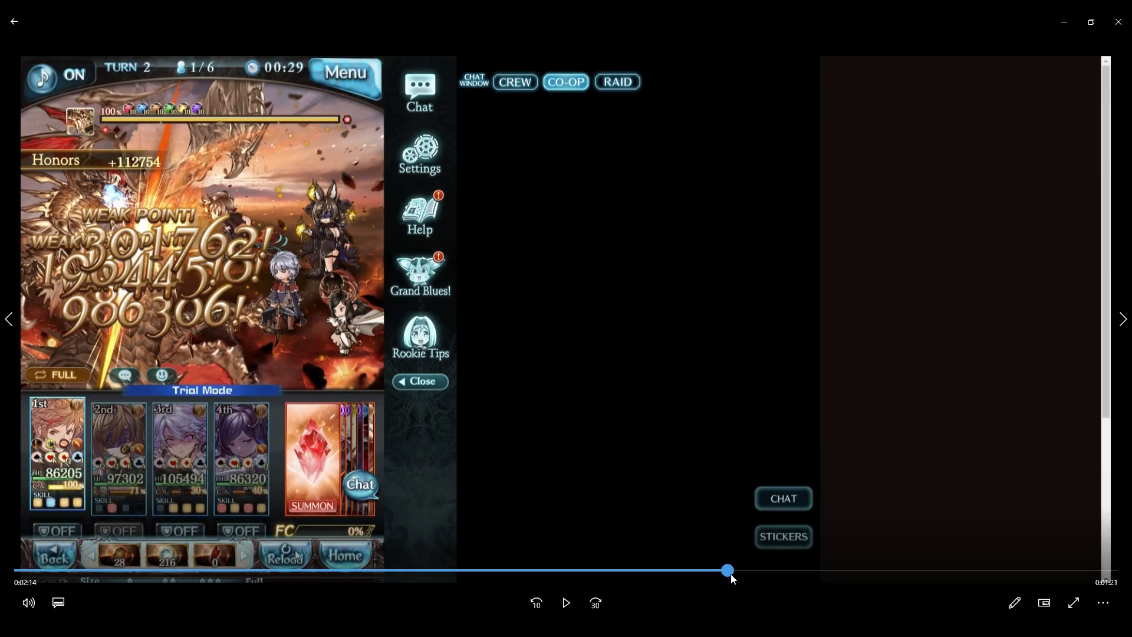
pyautogui.click(566, 604)
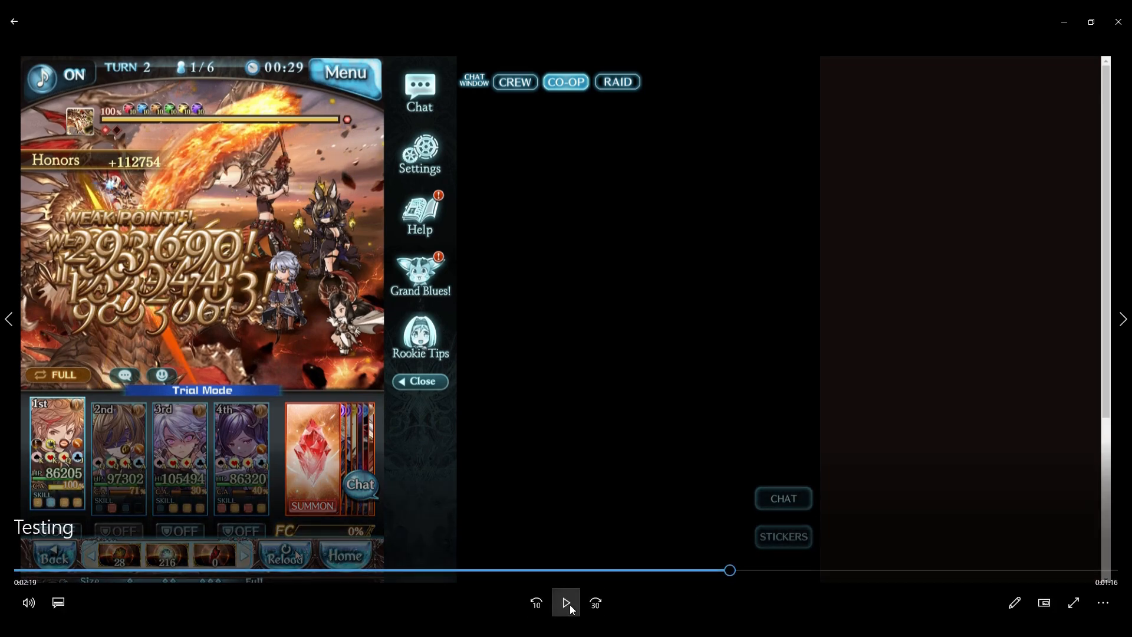
pyautogui.click(567, 603)
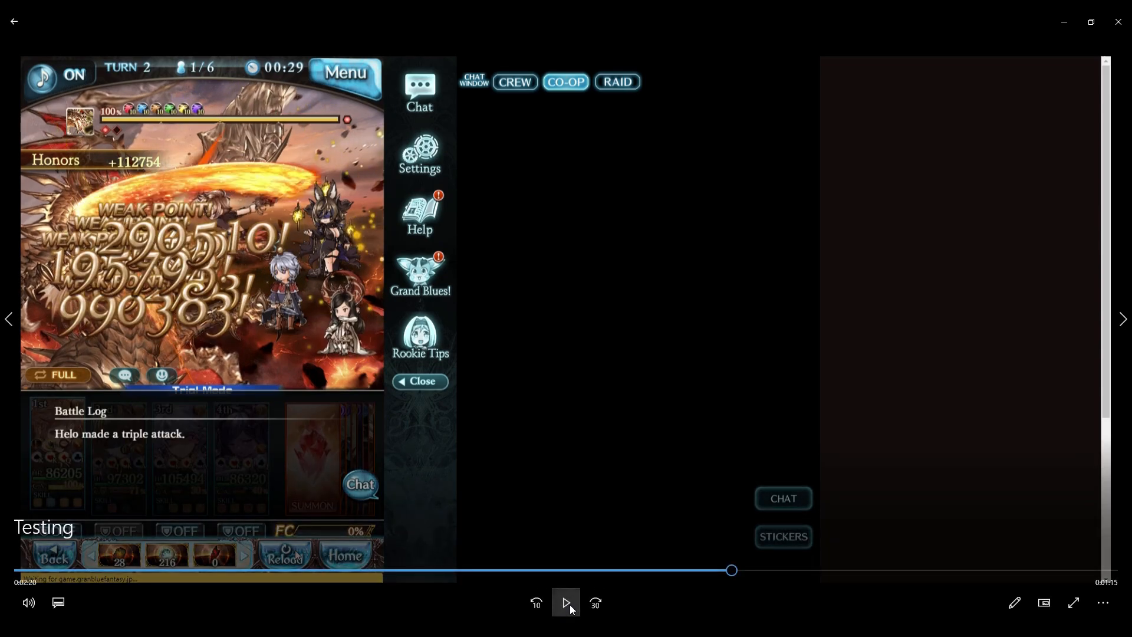
pyautogui.moveTo(221, 572)
pyautogui.mouseDown()
pyautogui.moveTo(52, 571)
pyautogui.moveTo(765, 572)
pyautogui.mouseUp()
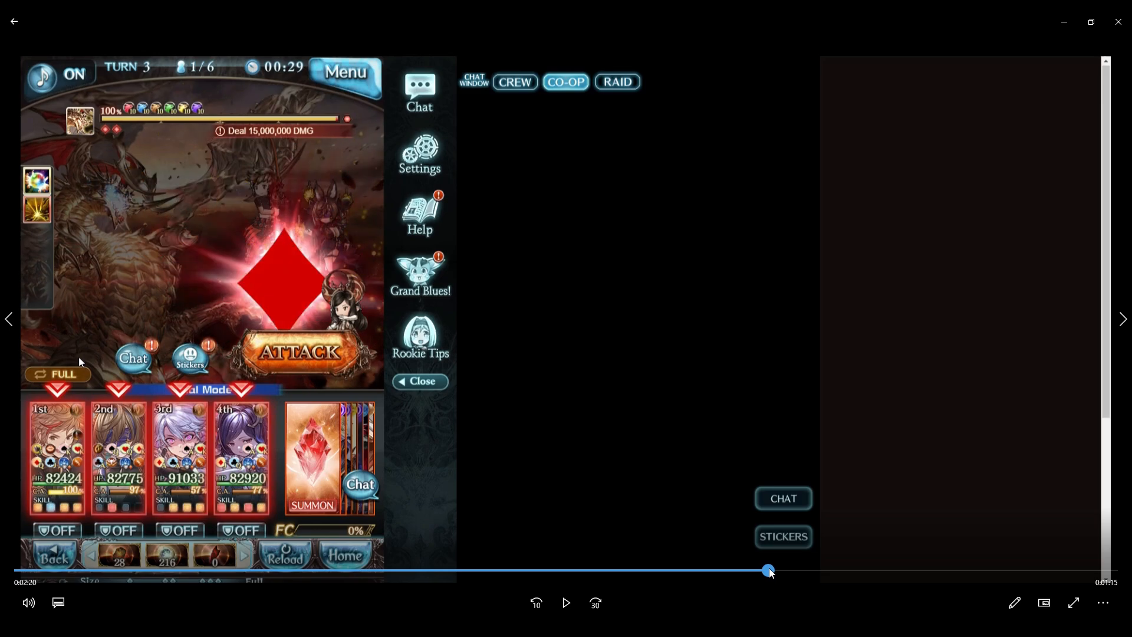
# Step: Play turn 3's attacks, rewinding twice to rewatch the earlier critical hits
pyautogui.moveTo(766, 572); pyautogui.dragTo(793, 573)
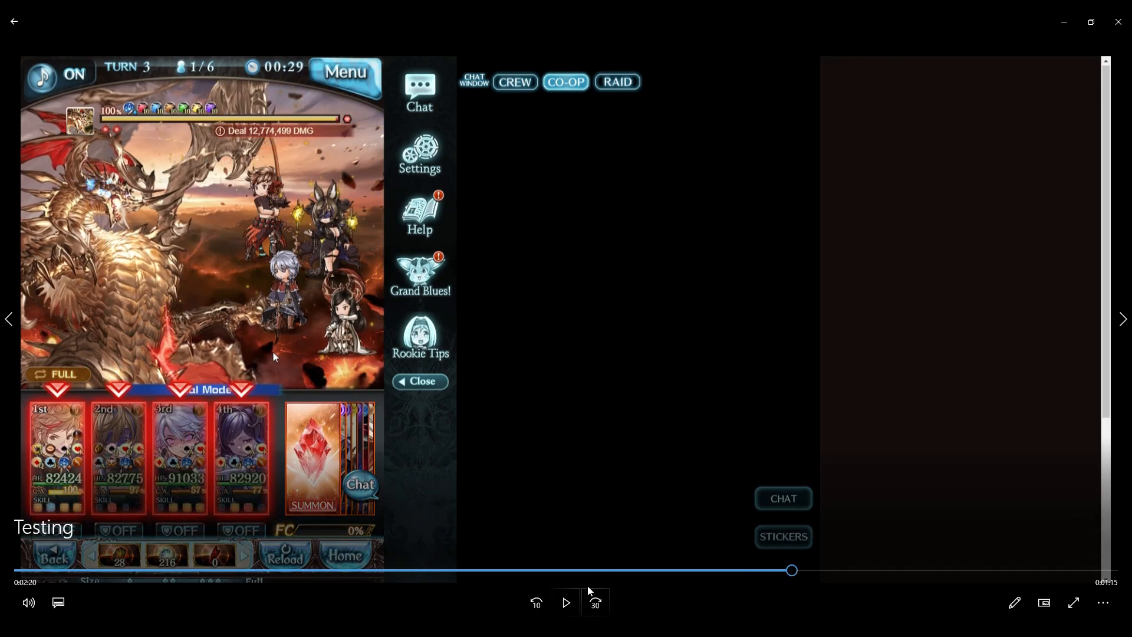
pyautogui.click(567, 603)
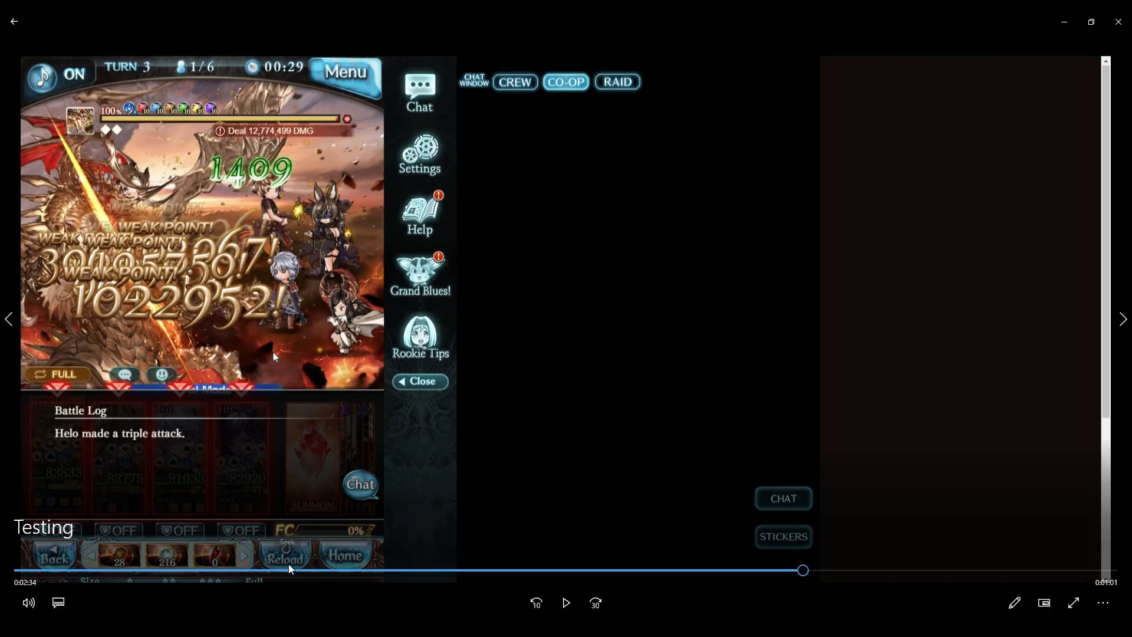
pyautogui.moveTo(246, 569)
pyautogui.mouseDown()
pyautogui.moveTo(586, 572)
pyautogui.moveTo(695, 549)
pyautogui.moveTo(798, 553)
pyautogui.mouseUp()
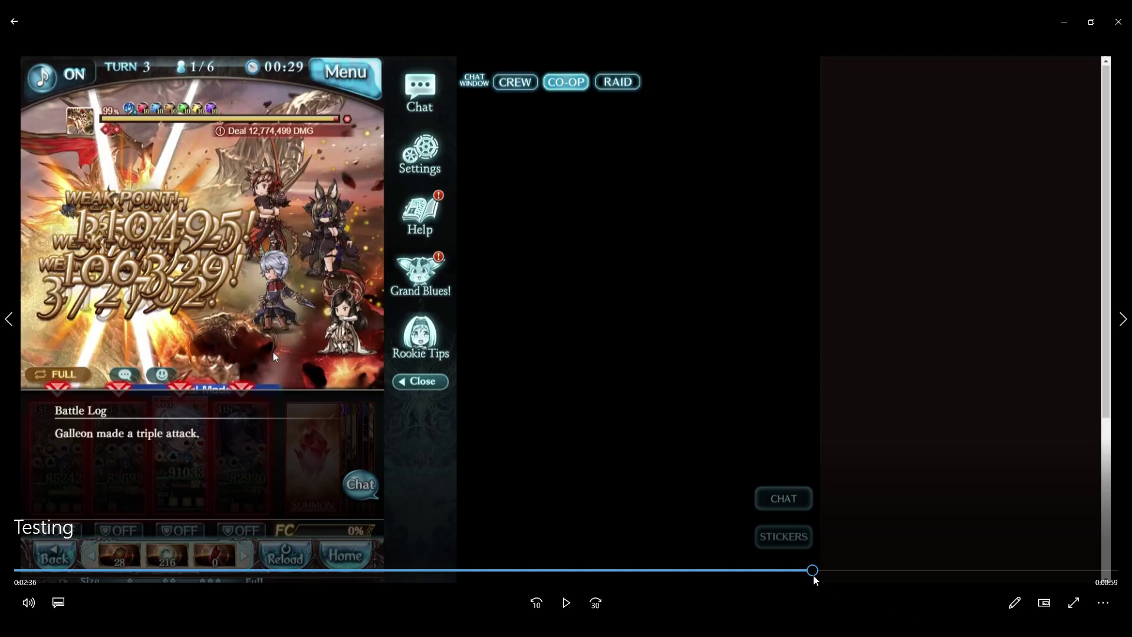
pyautogui.moveTo(814, 575)
pyautogui.mouseDown()
pyautogui.moveTo(249, 562)
pyautogui.moveTo(258, 561)
pyautogui.mouseUp()
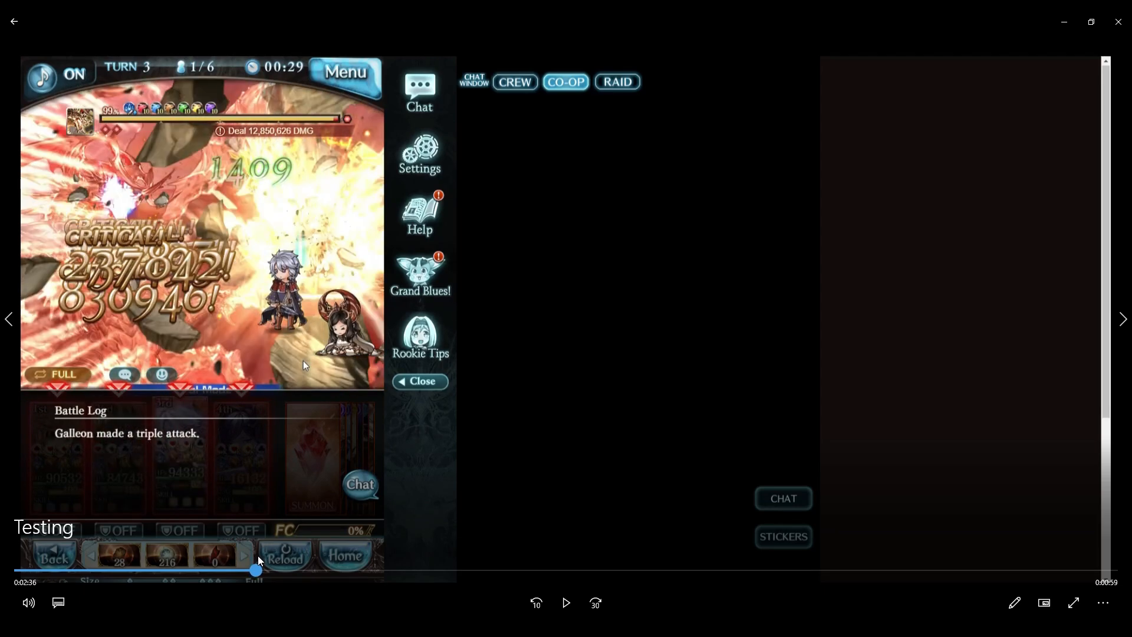
pyautogui.moveTo(258, 561); pyautogui.dragTo(264, 560)
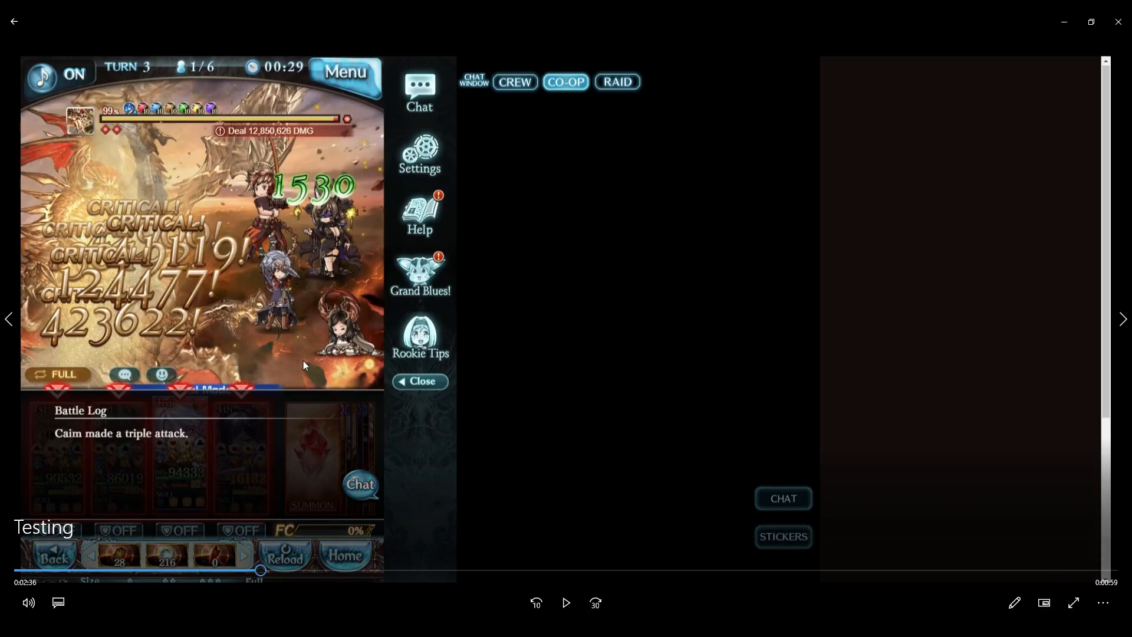
pyautogui.scroll(2, 387, 472)
pyautogui.scroll(5, 139, 412)
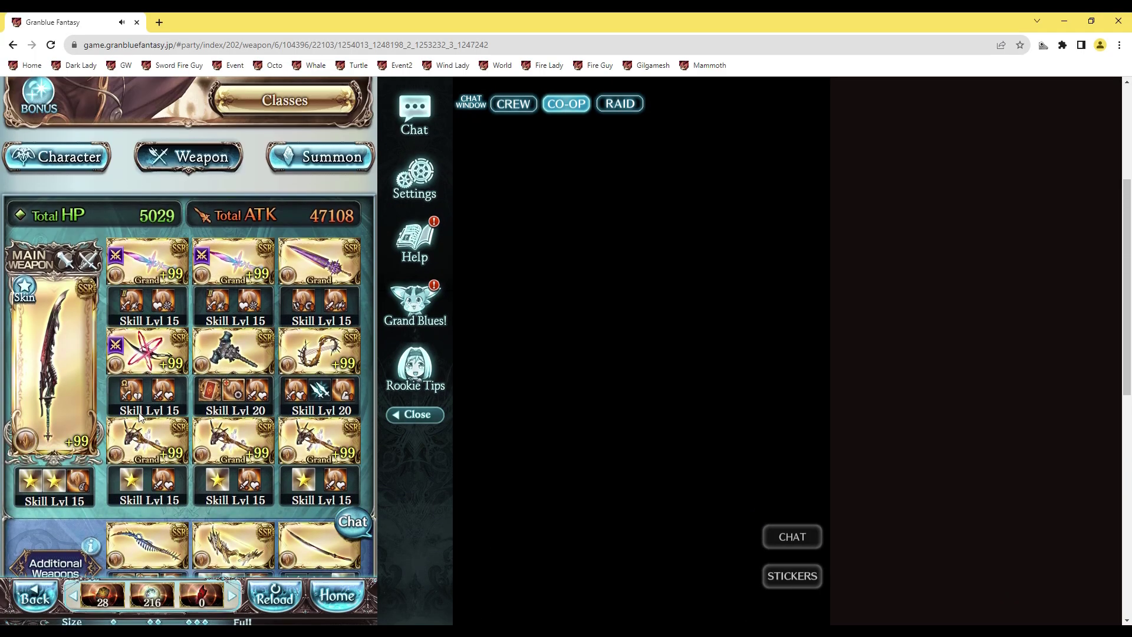
# Step: Replace Collapse of The Tower with Claw of the Dragonslayer Mk II from page 2, then return to the video
pyautogui.click(207, 347)
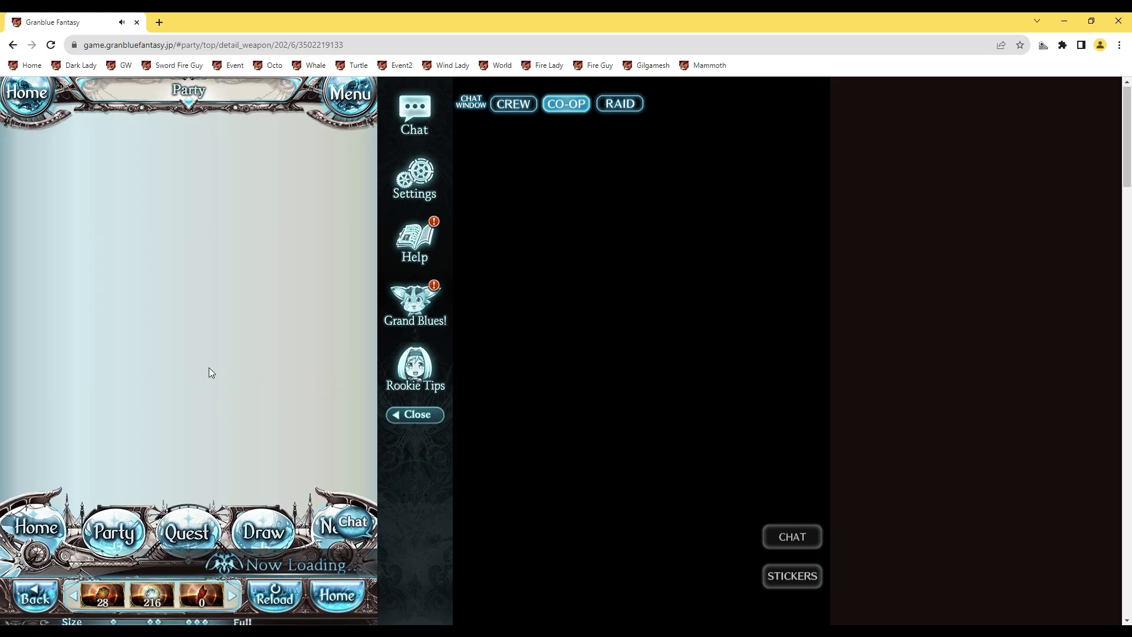
pyautogui.scroll(-2, 226, 380)
pyautogui.click(249, 375)
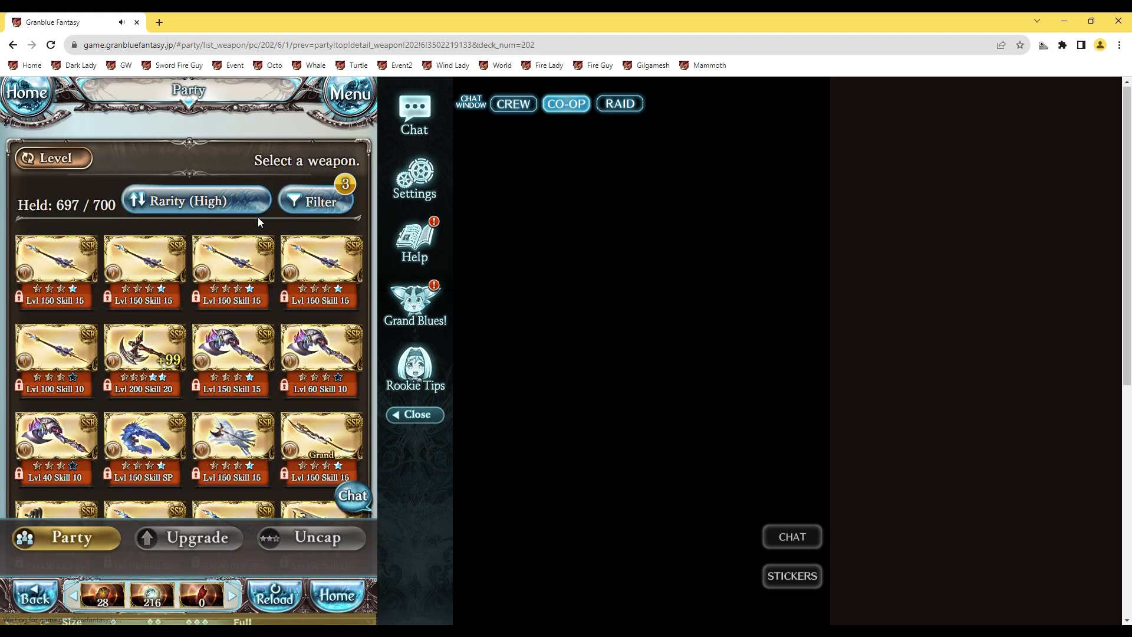
pyautogui.scroll(-4, 265, 283)
pyautogui.scroll(-2, 219, 334)
pyautogui.click(219, 333)
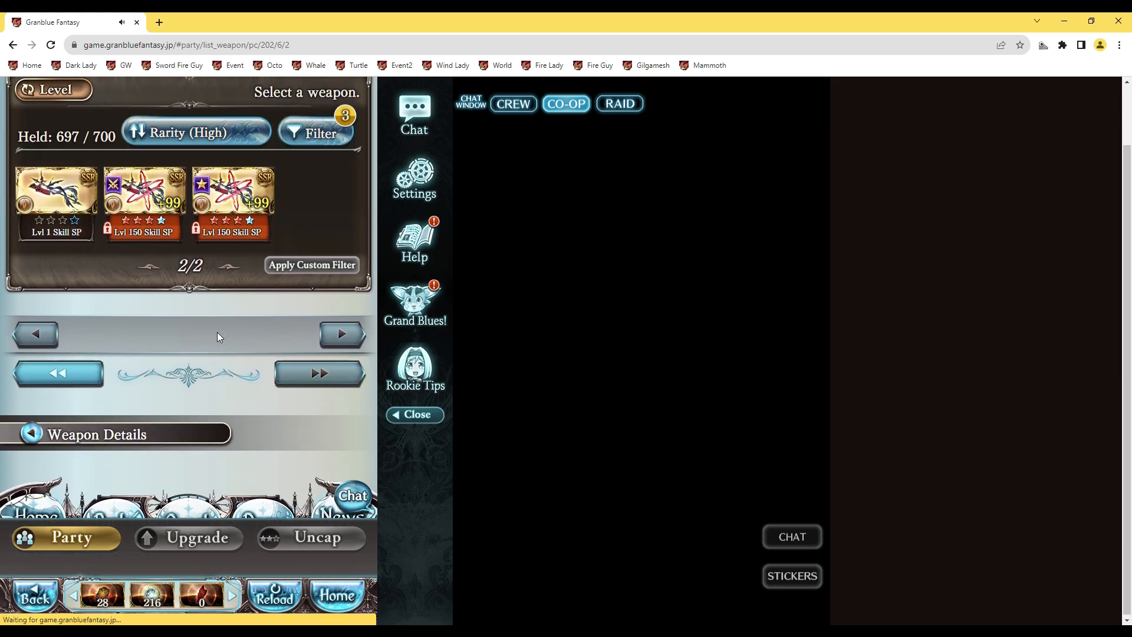
pyautogui.click(132, 251)
pyautogui.scroll(-2, 250, 345)
pyautogui.scroll(-1, 251, 369)
pyautogui.click(251, 371)
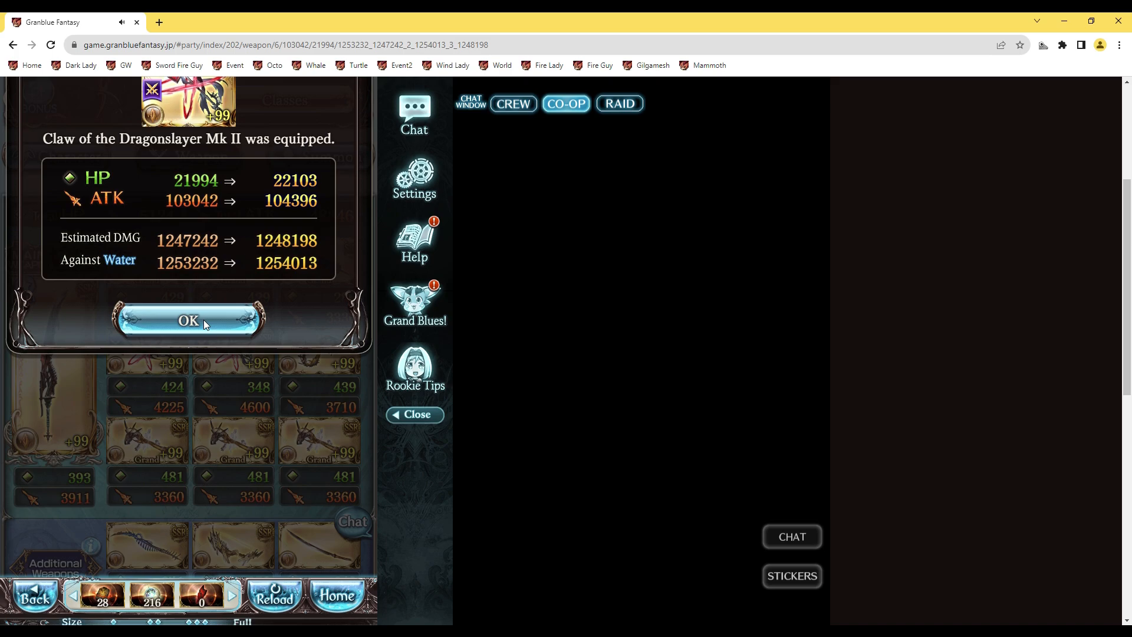
pyautogui.click(203, 320)
pyautogui.scroll(-2, 264, 379)
pyautogui.scroll(1, 264, 375)
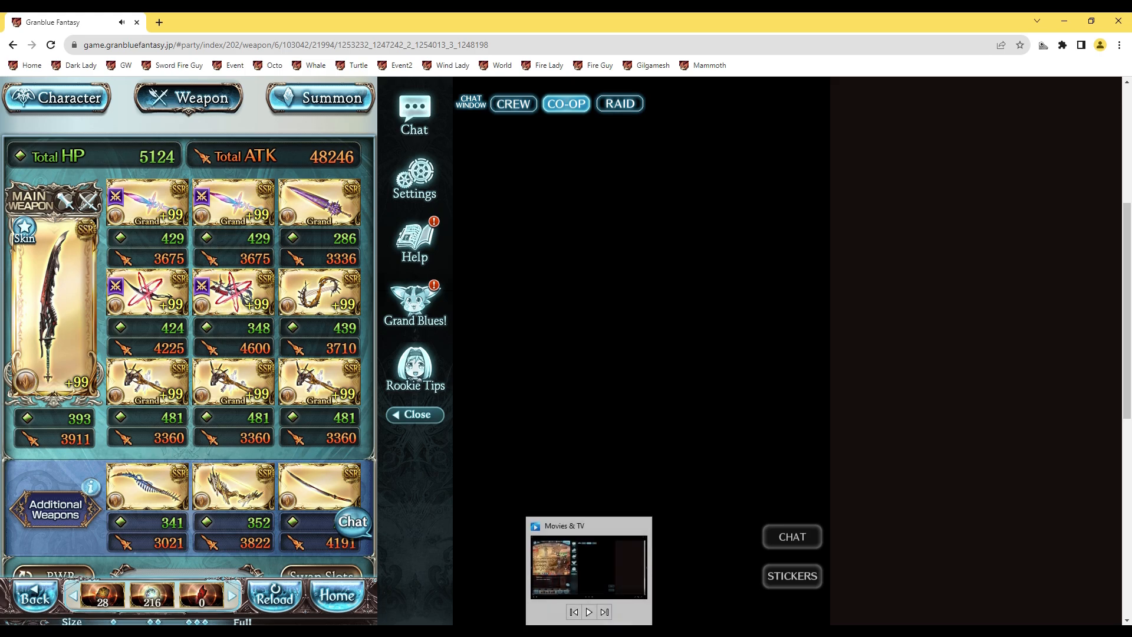
pyautogui.click(588, 566)
# Step: Scrub around turn 1 and play its critical triple attacks briefly
pyautogui.click(972, 571)
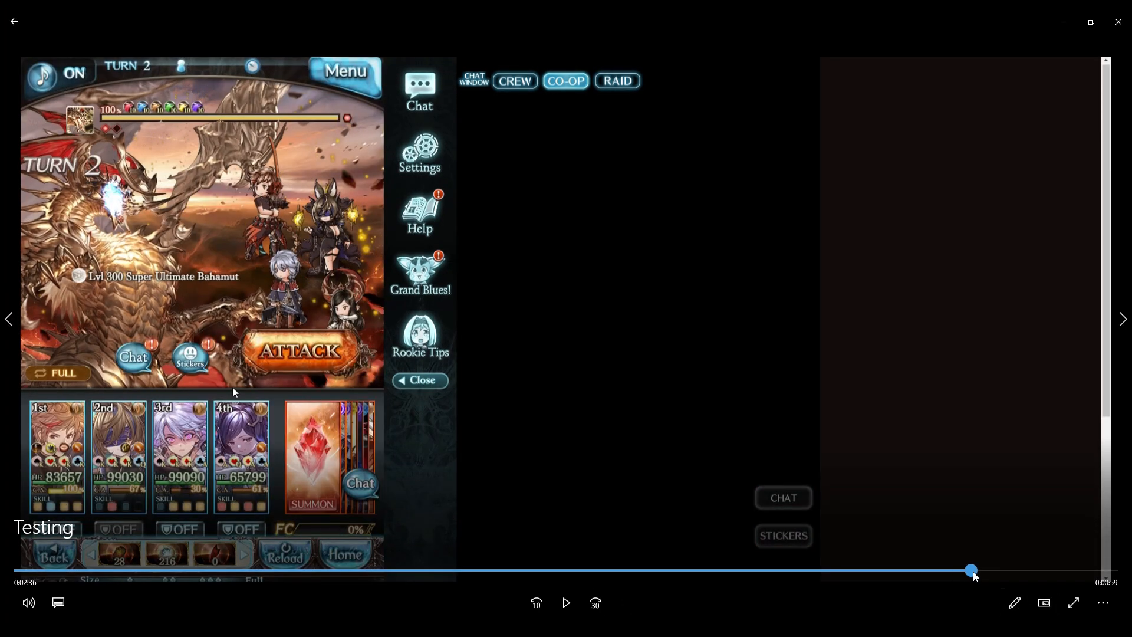
pyautogui.moveTo(975, 576); pyautogui.dragTo(942, 573)
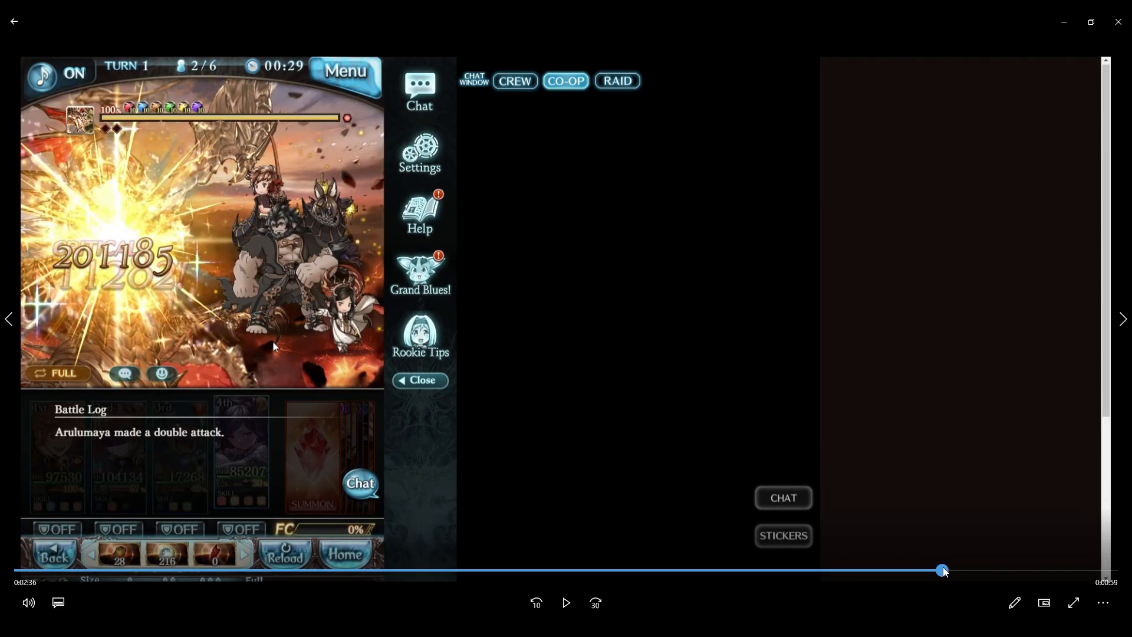
pyautogui.moveTo(943, 571)
pyautogui.mouseDown()
pyautogui.moveTo(957, 572)
pyautogui.moveTo(900, 573)
pyautogui.moveTo(916, 575)
pyautogui.mouseUp()
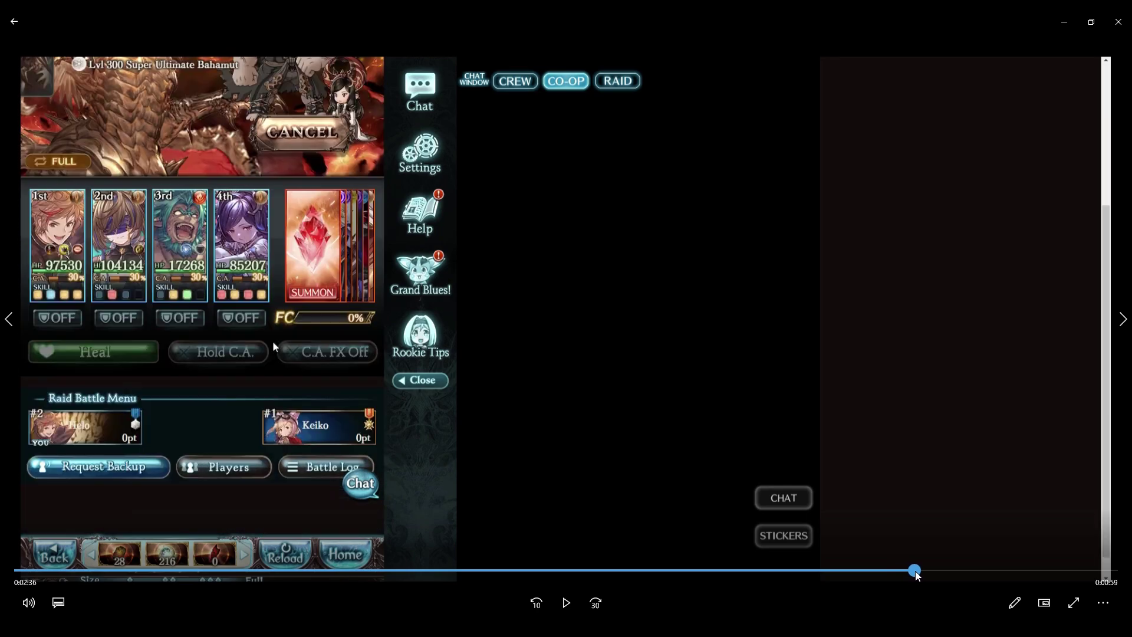
pyautogui.click(567, 603)
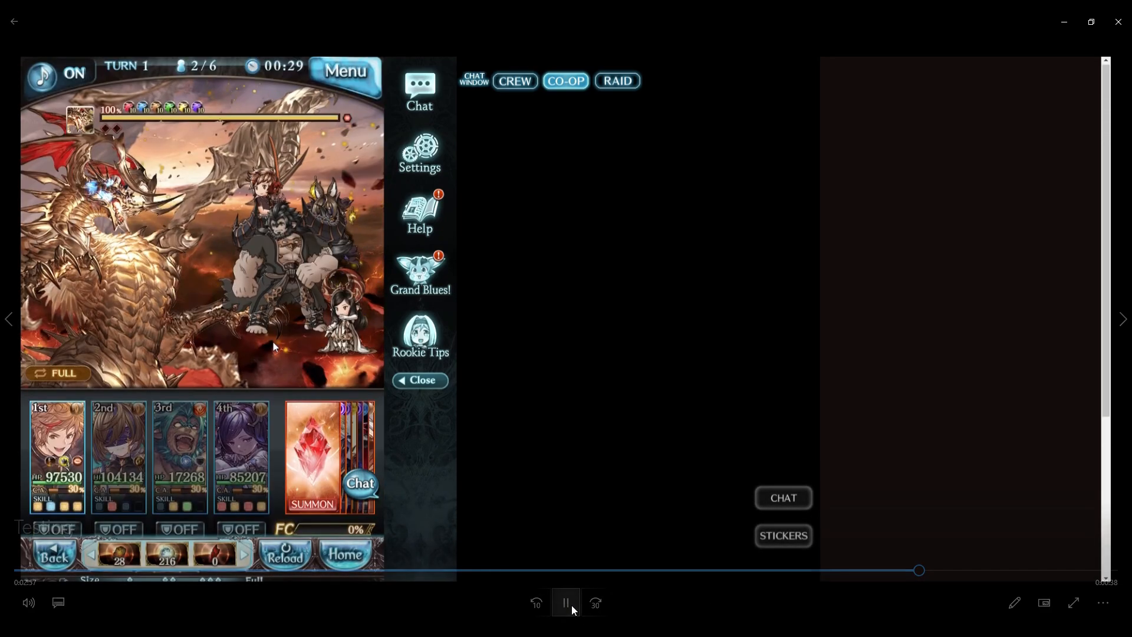
pyautogui.click(571, 609)
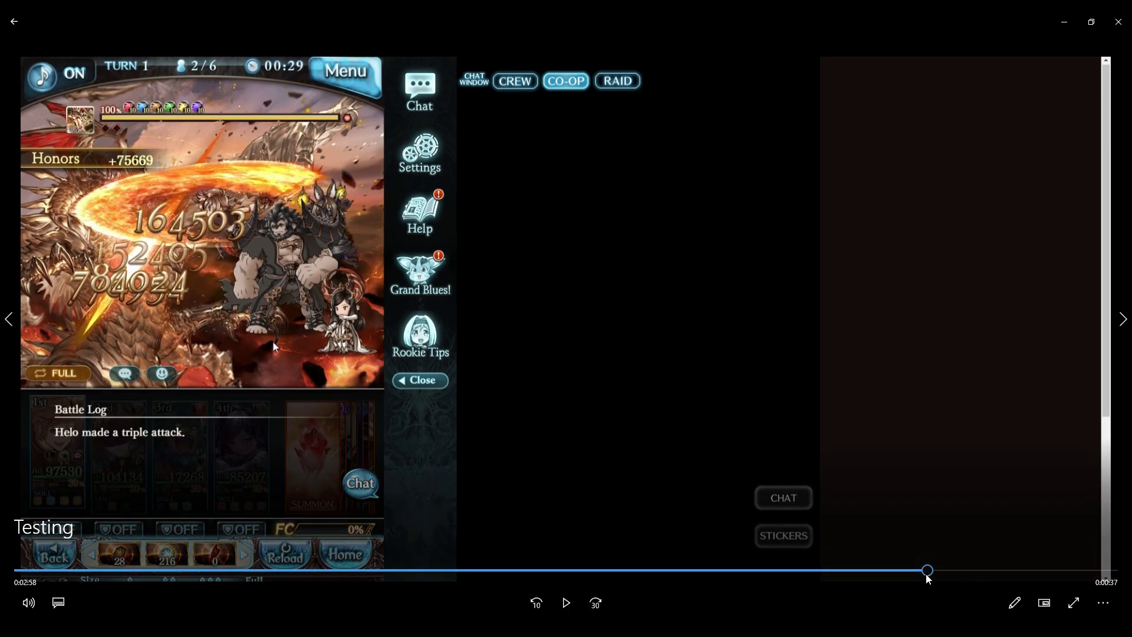
# Step: Step back, replay a moment, then rewind to the earlier weapon-selection footage
pyautogui.moveTo(928, 577); pyautogui.dragTo(927, 577)
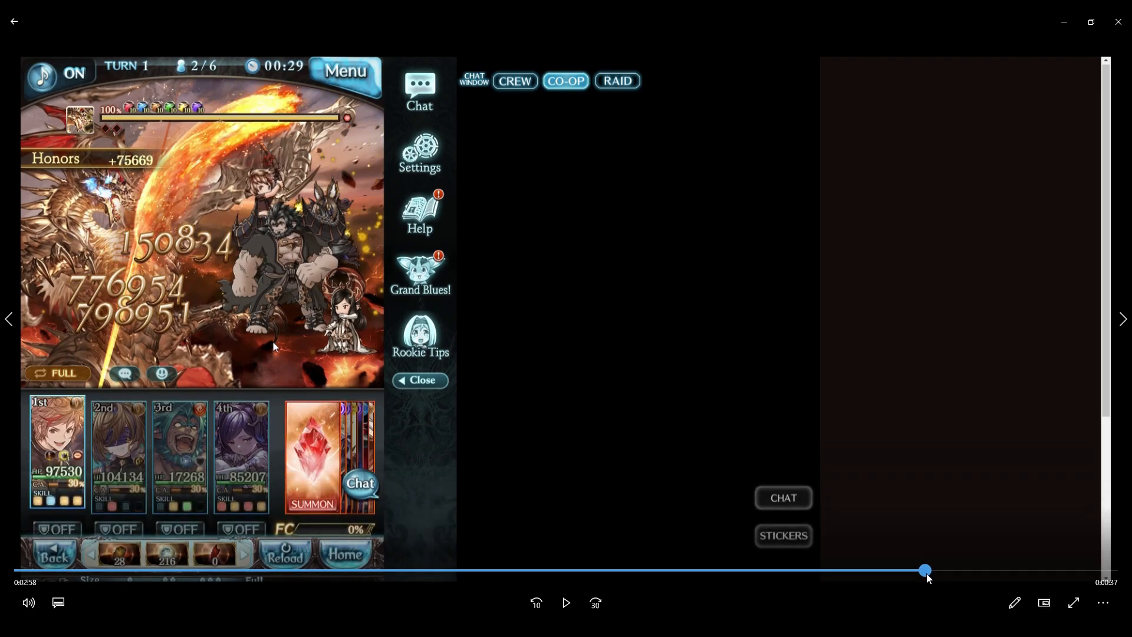
pyautogui.click(566, 605)
pyautogui.click(567, 606)
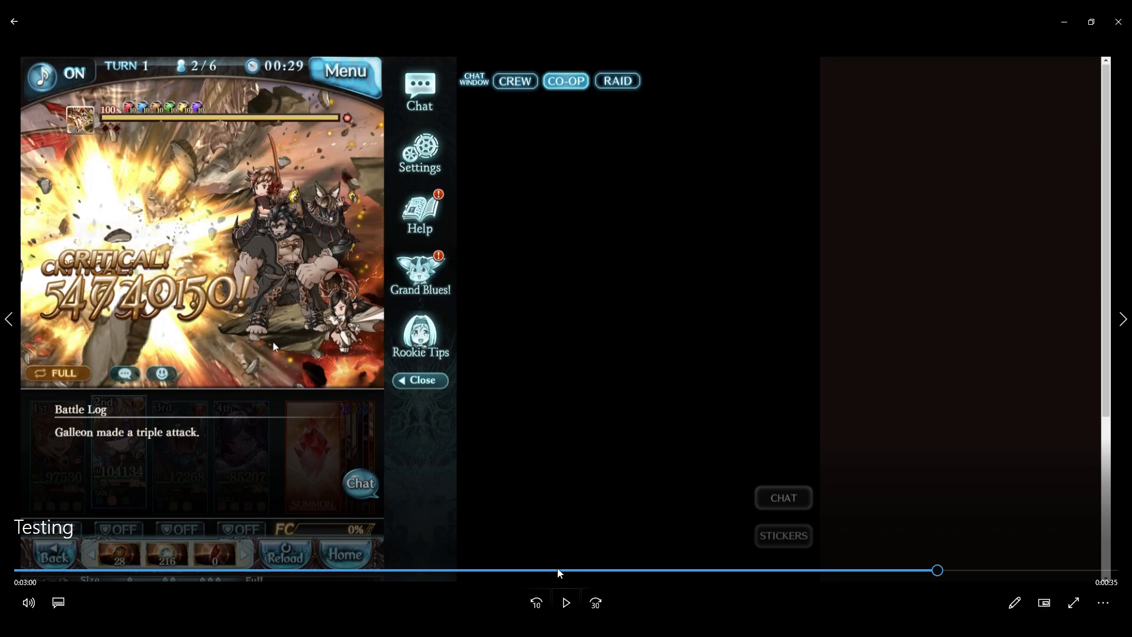
pyautogui.moveTo(558, 570)
pyautogui.mouseDown()
pyautogui.moveTo(494, 570)
pyautogui.moveTo(645, 578)
pyautogui.mouseUp()
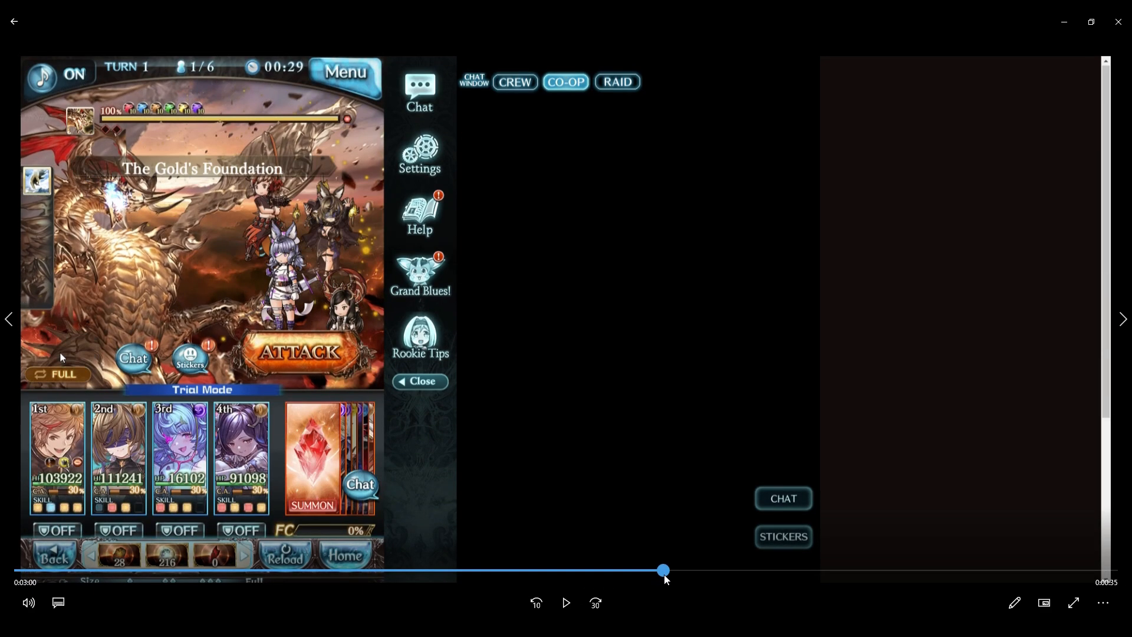
# Step: Skip ahead past the skill-use screen to the turn-3 battle against Super Ultimate Bahamut
pyautogui.moveTo(665, 579); pyautogui.dragTo(694, 581)
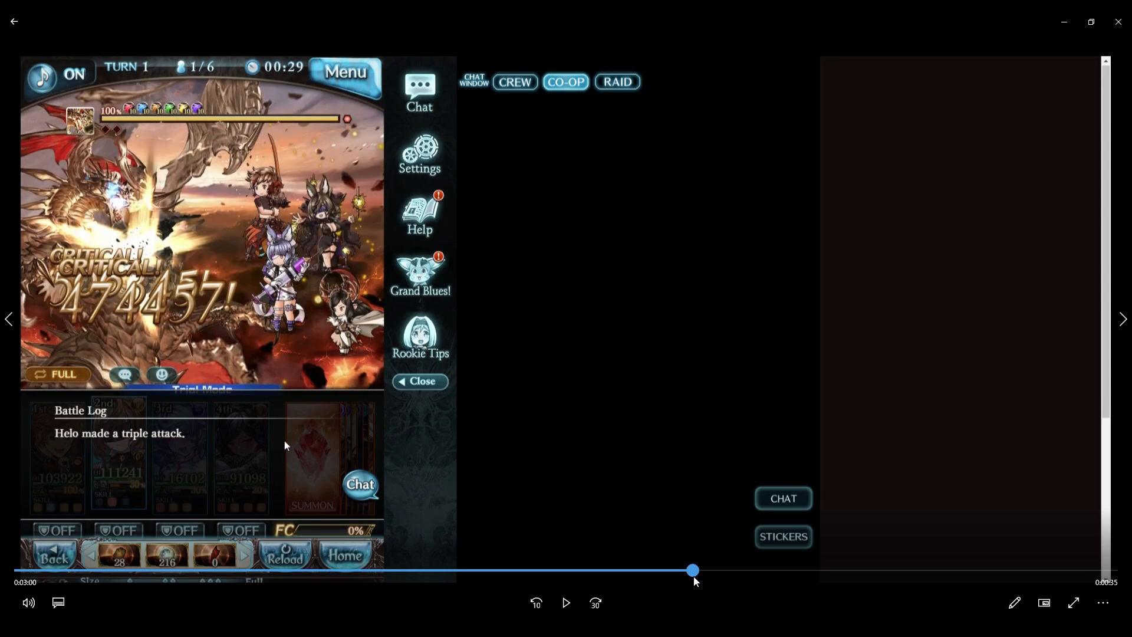
pyautogui.moveTo(694, 581); pyautogui.dragTo(941, 579)
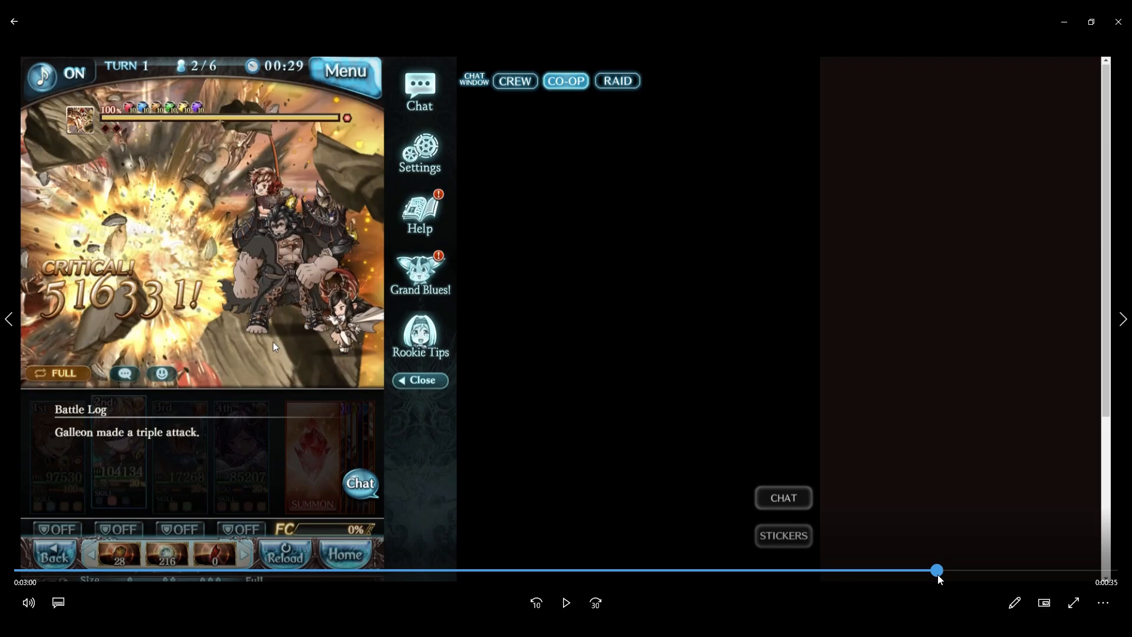
pyautogui.moveTo(941, 579); pyautogui.dragTo(1049, 570)
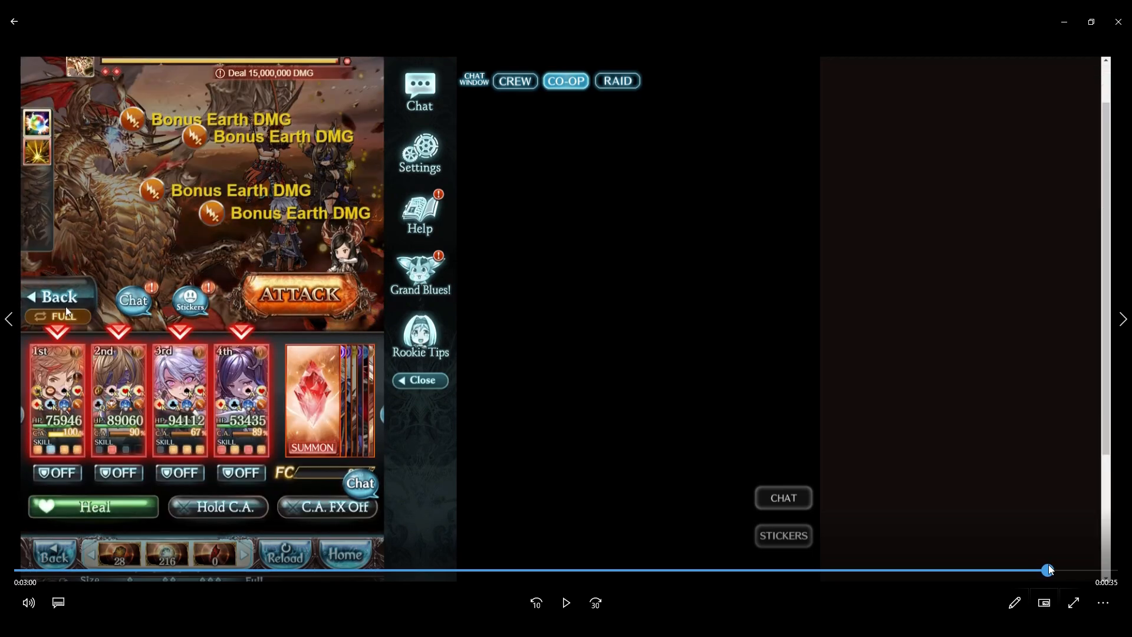
# Step: Jump to the turn-3 battle screen and play through Helo and Galleon's critical triple-attack damage numbers
pyautogui.moveTo(1049, 571); pyautogui.dragTo(1078, 570)
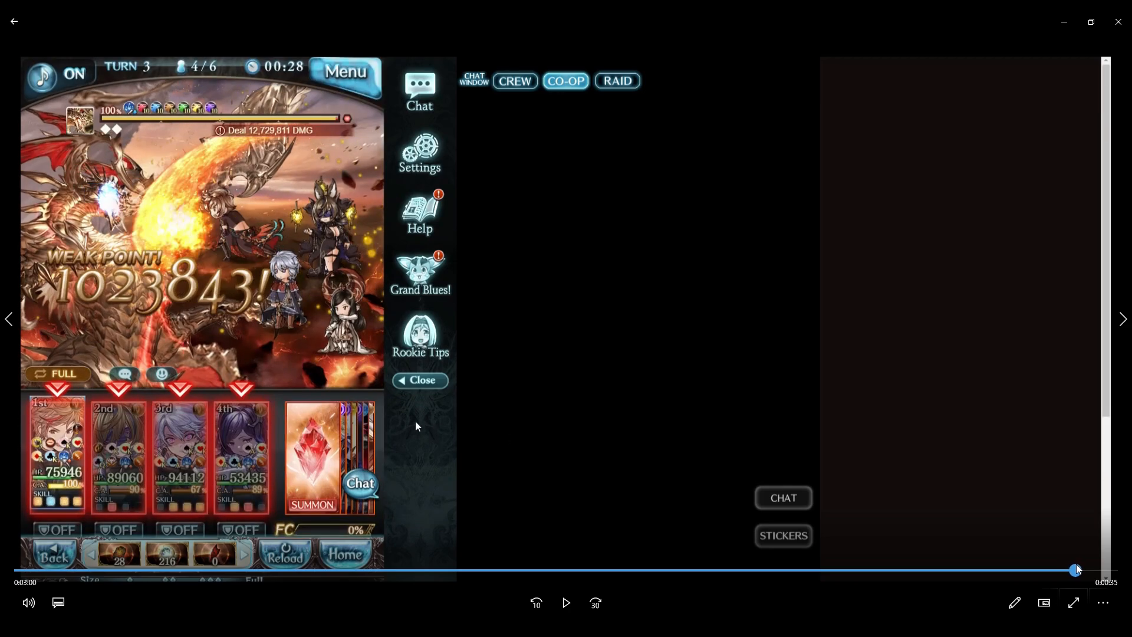
pyautogui.click(567, 604)
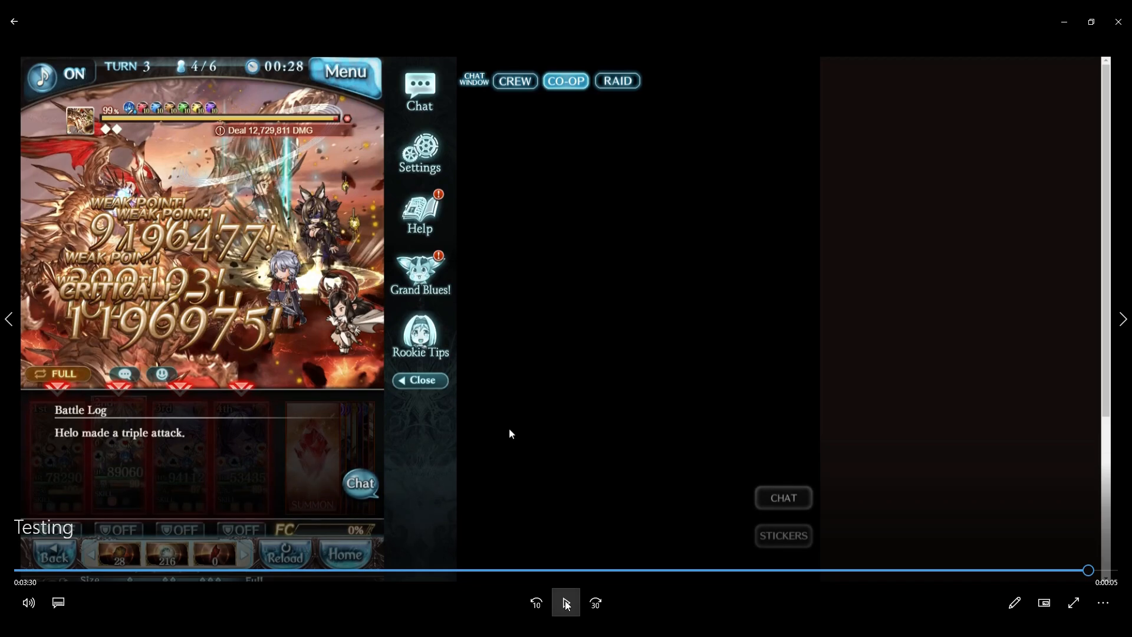
pyautogui.click(566, 602)
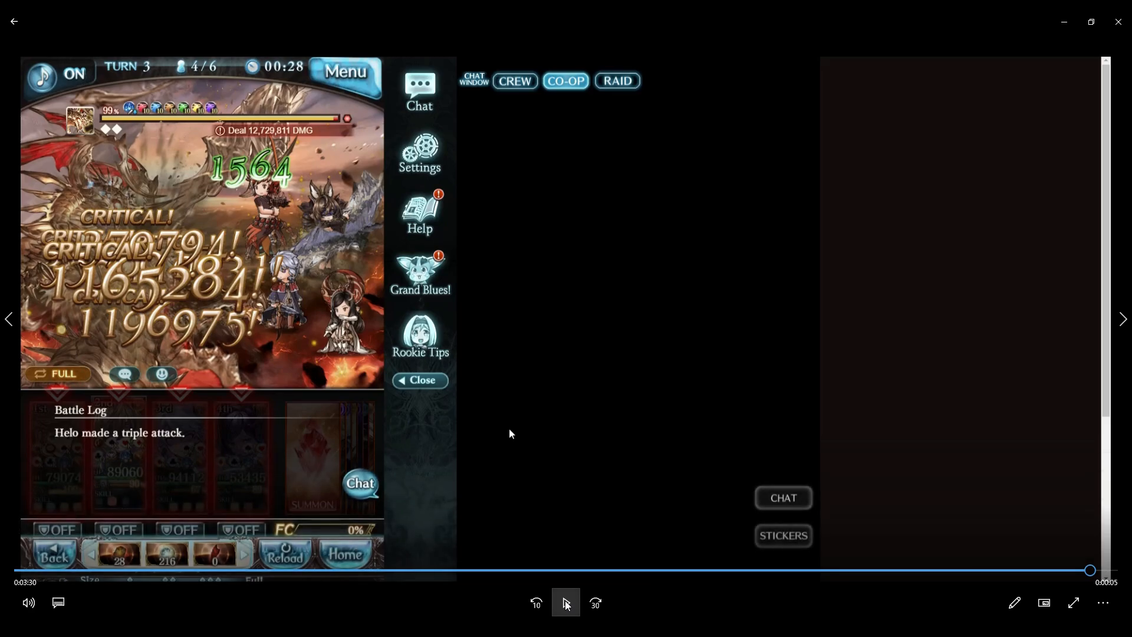
pyautogui.click(566, 603)
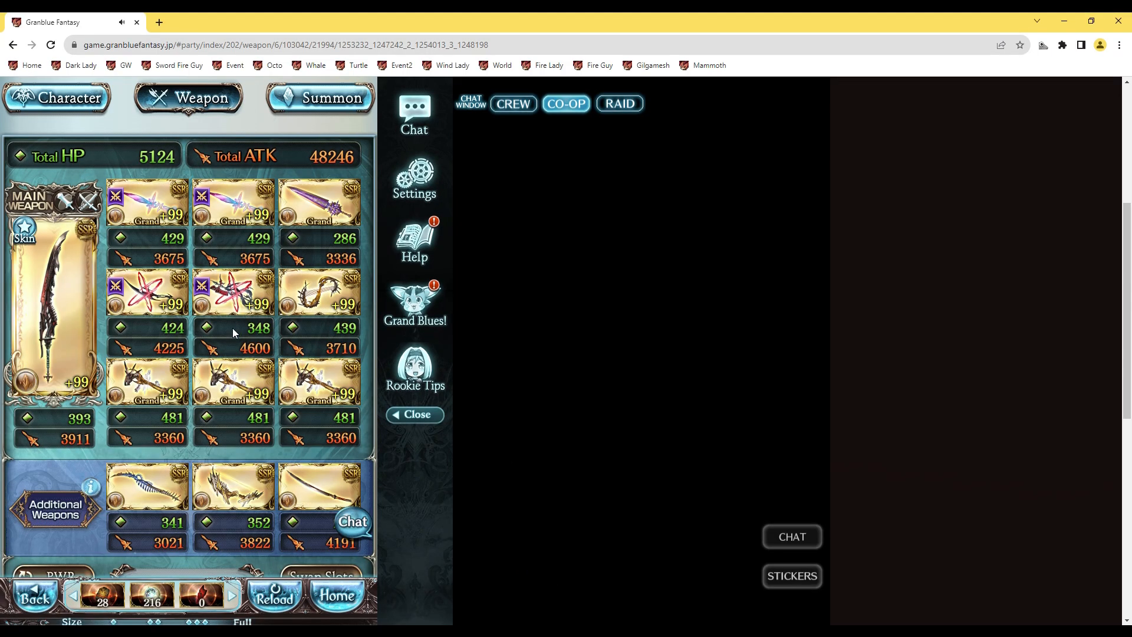
pyautogui.scroll(-2, 233, 328)
pyautogui.scroll(3, 208, 375)
pyautogui.scroll(-1, 203, 383)
pyautogui.scroll(-1, 219, 375)
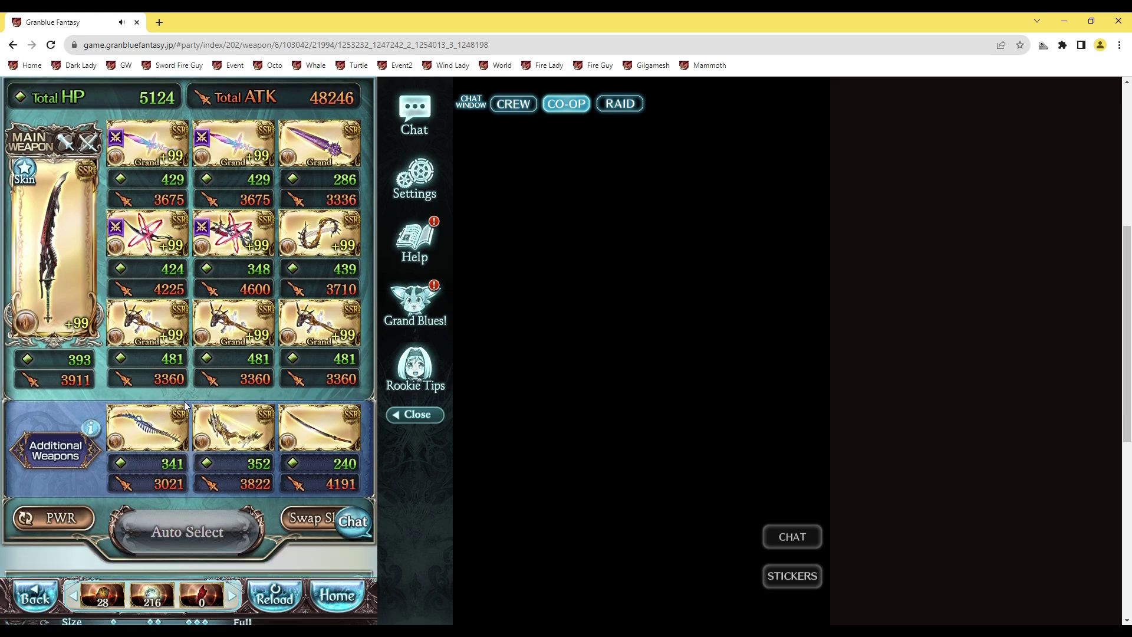
# Step: Toggle the weapon grid from HP/ATK values to weapon skill levels
pyautogui.click(69, 527)
pyautogui.scroll(1, 155, 206)
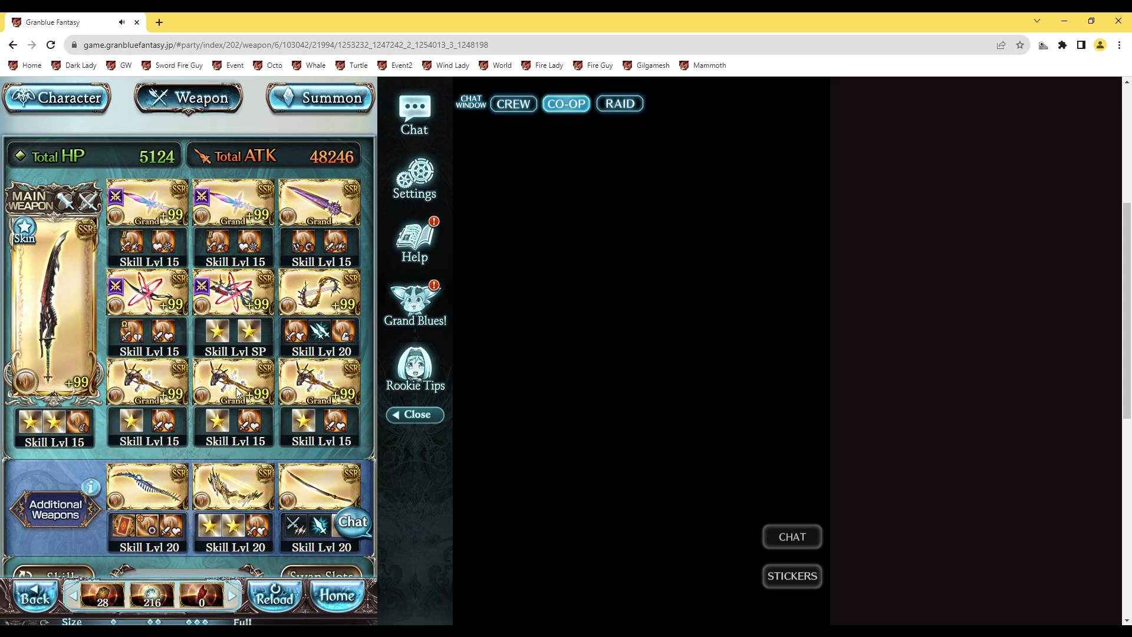
pyautogui.scroll(-2, 228, 398)
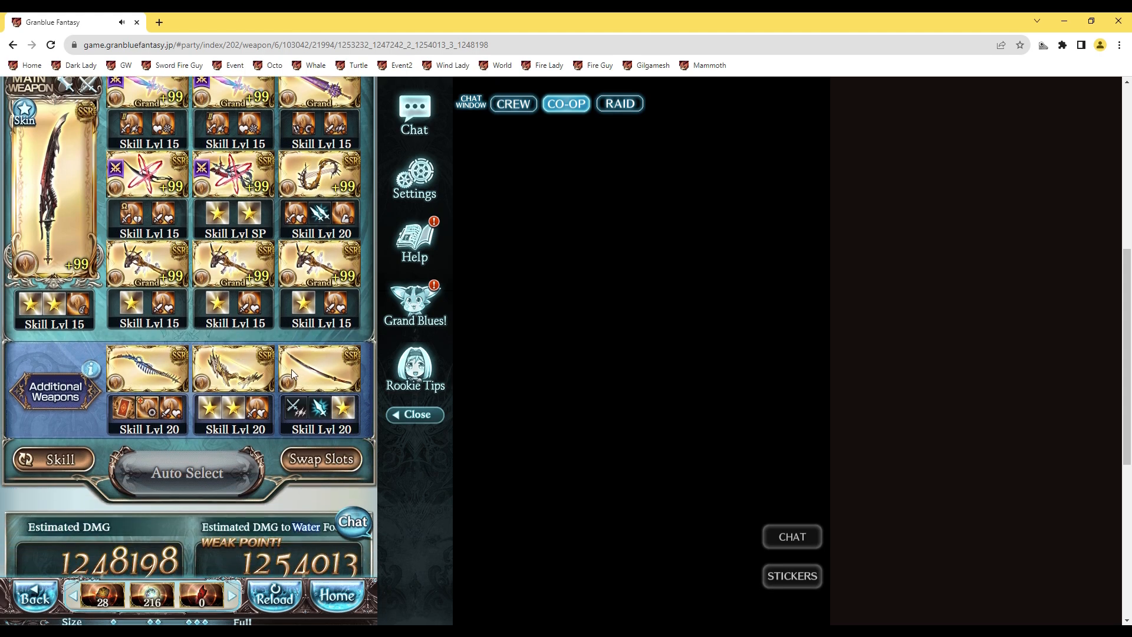
pyautogui.scroll(1, 291, 368)
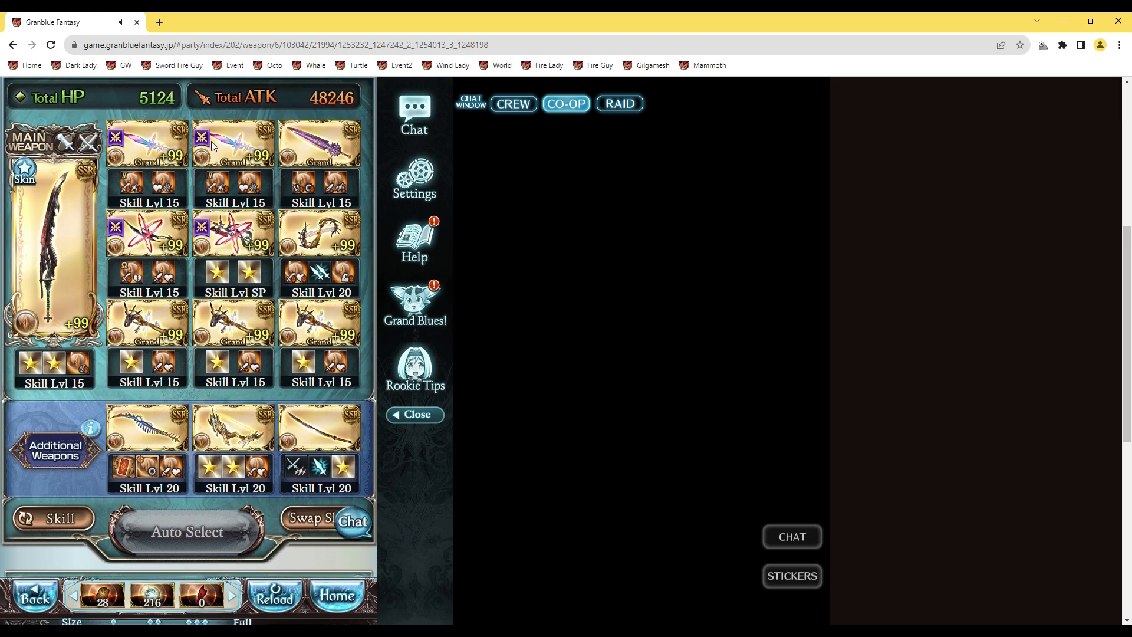
pyautogui.scroll(1, 212, 148)
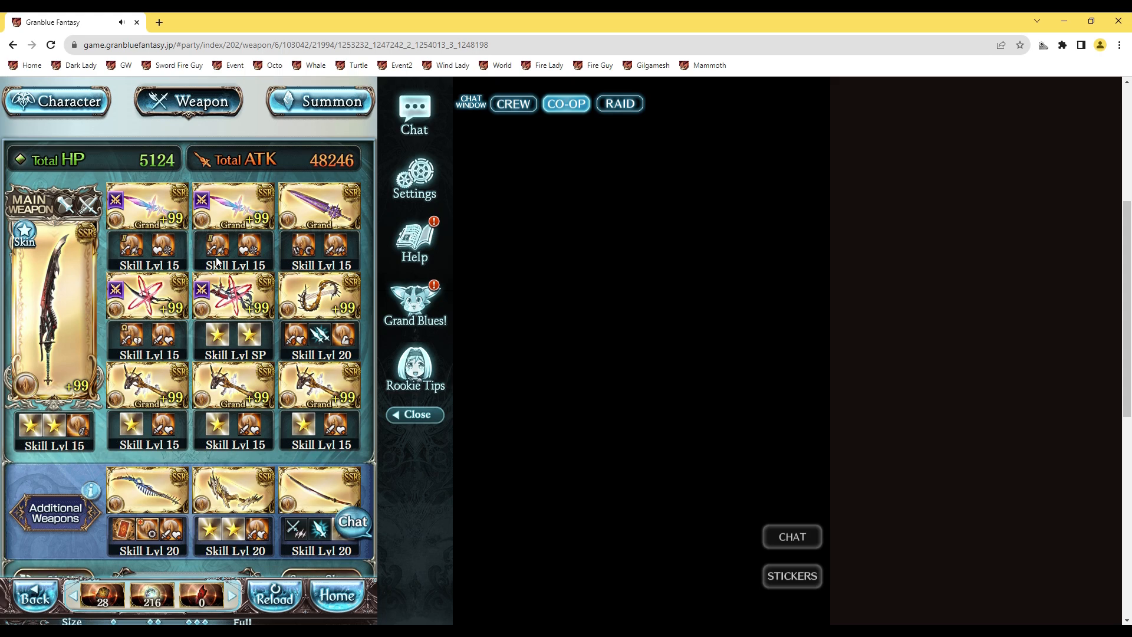
pyautogui.scroll(2, 231, 319)
pyautogui.scroll(1, 243, 307)
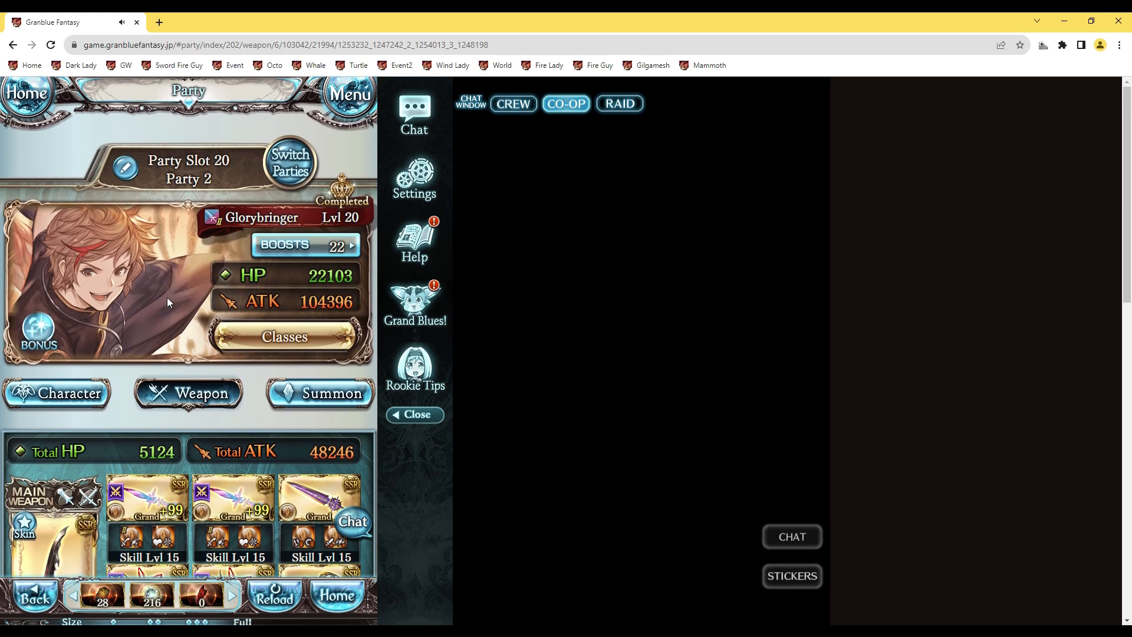
# Step: Load Party 1 from the saved parties list to view its grid and estimated damage
pyautogui.click(290, 161)
pyautogui.click(95, 216)
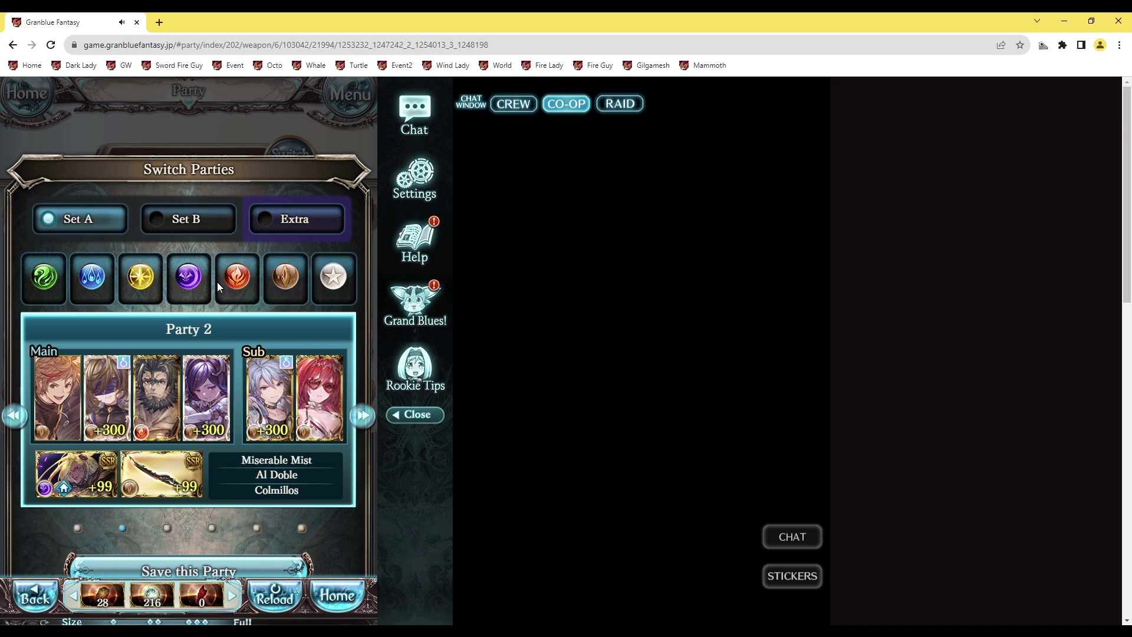
pyautogui.click(274, 292)
pyautogui.scroll(-1, 275, 297)
pyautogui.click(209, 501)
pyautogui.scroll(-2, 224, 335)
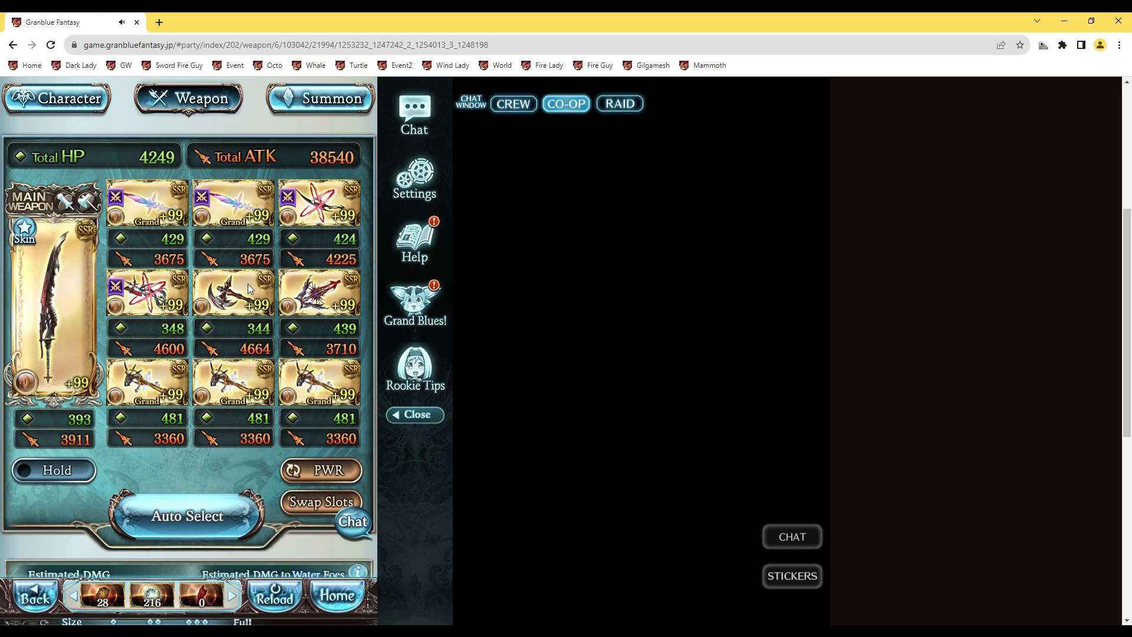
pyautogui.scroll(-1, 247, 284)
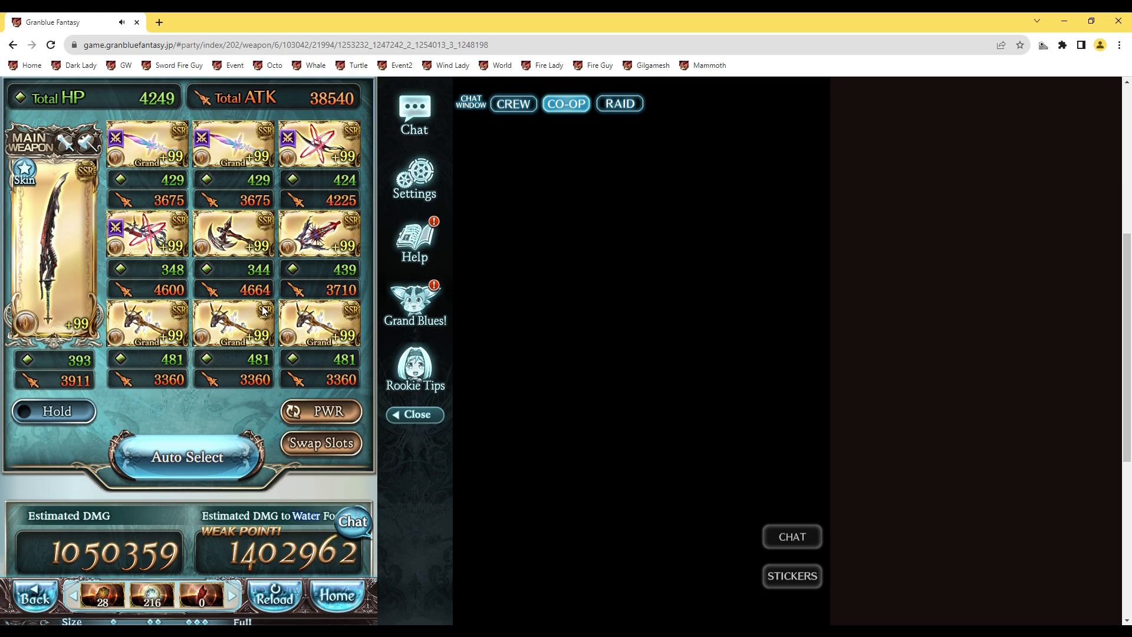
pyautogui.scroll(2, 266, 310)
pyautogui.scroll(2, 264, 306)
# Step: Switch to the Extra set's earth-element party with estimated damage 1248198
pyautogui.click(283, 165)
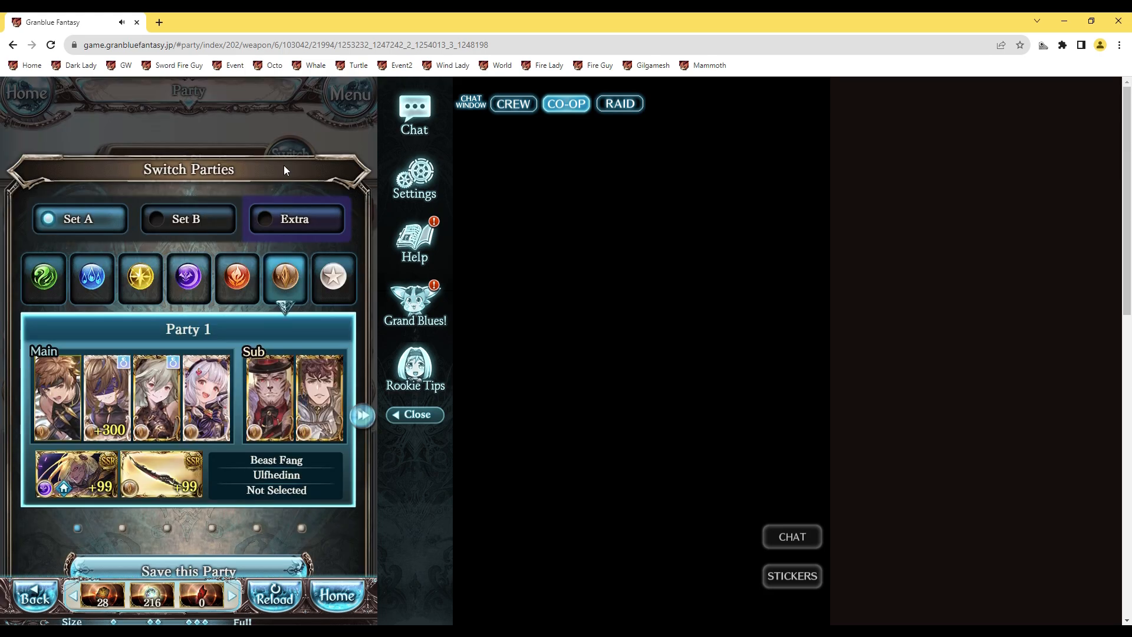
pyautogui.click(276, 228)
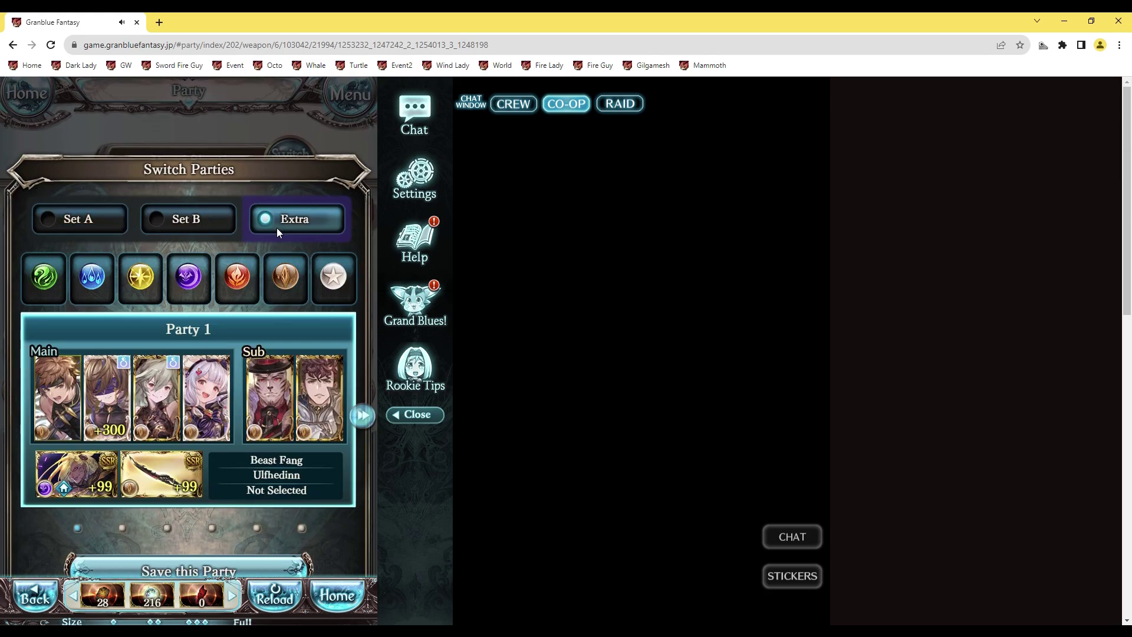
pyautogui.click(281, 285)
pyautogui.scroll(-1, 156, 422)
pyautogui.click(151, 411)
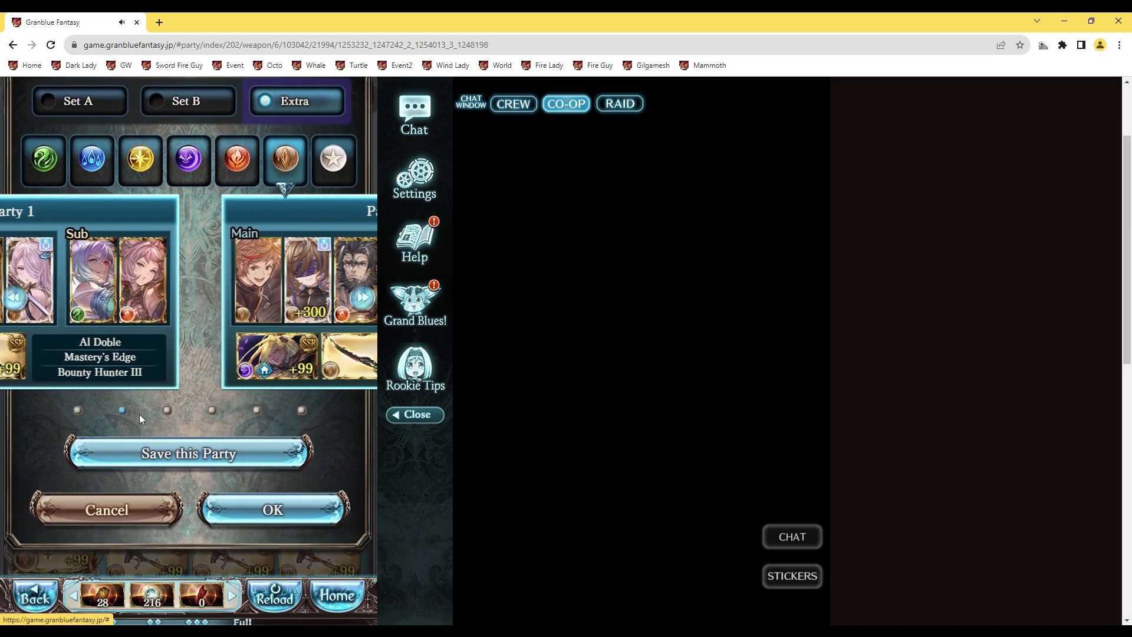
pyautogui.click(206, 509)
pyautogui.scroll(-3, 228, 505)
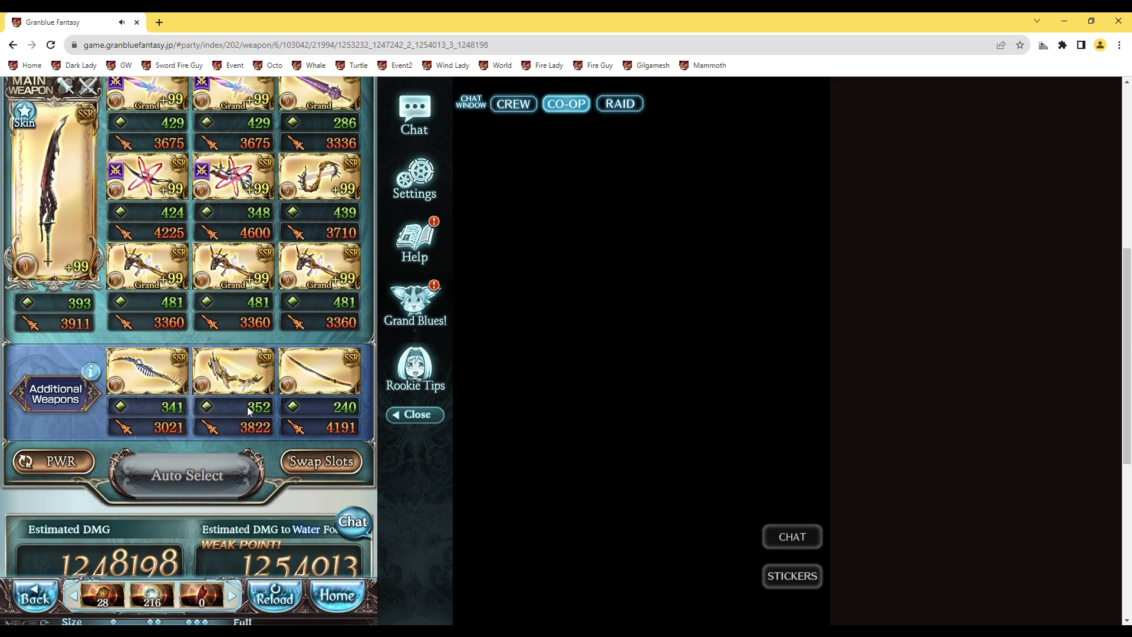
pyautogui.scroll(-2, 248, 406)
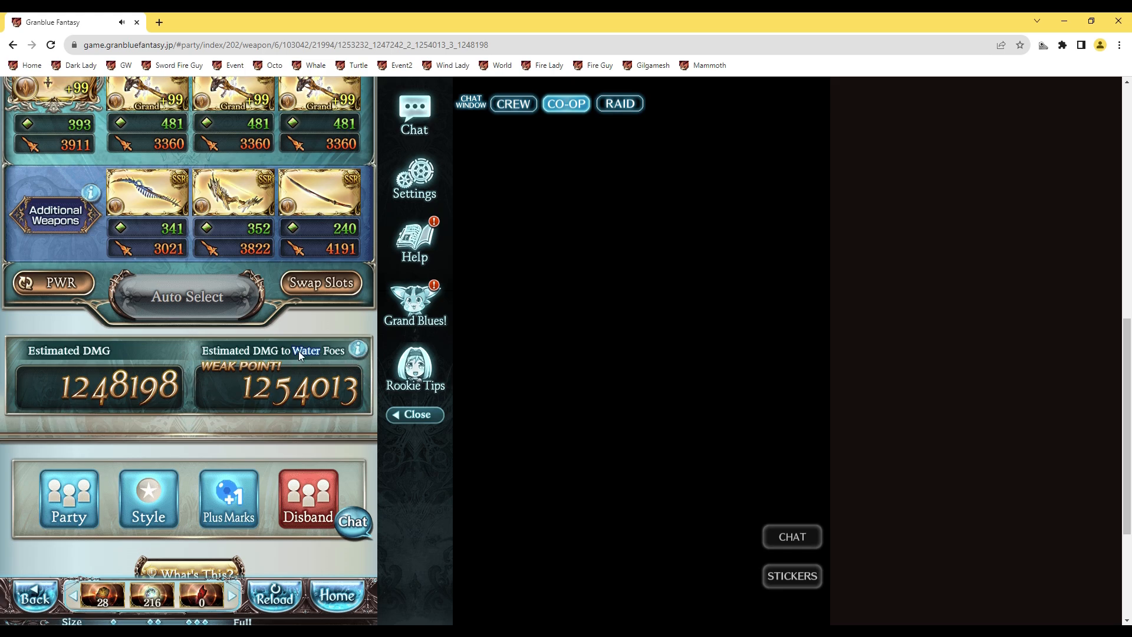
pyautogui.click(358, 350)
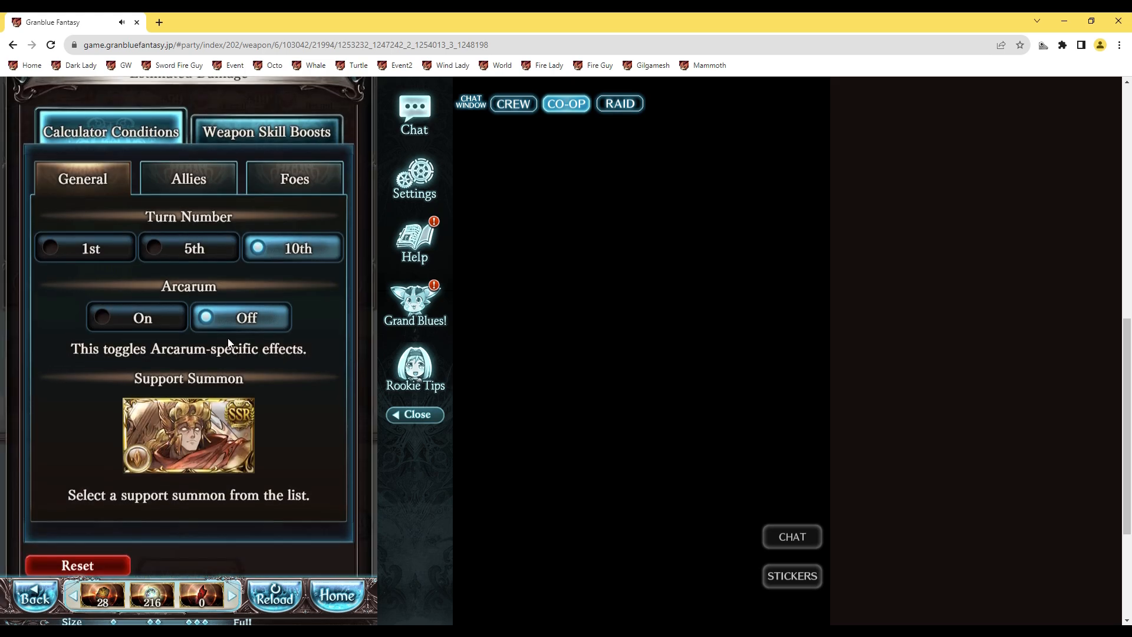
pyautogui.click(284, 182)
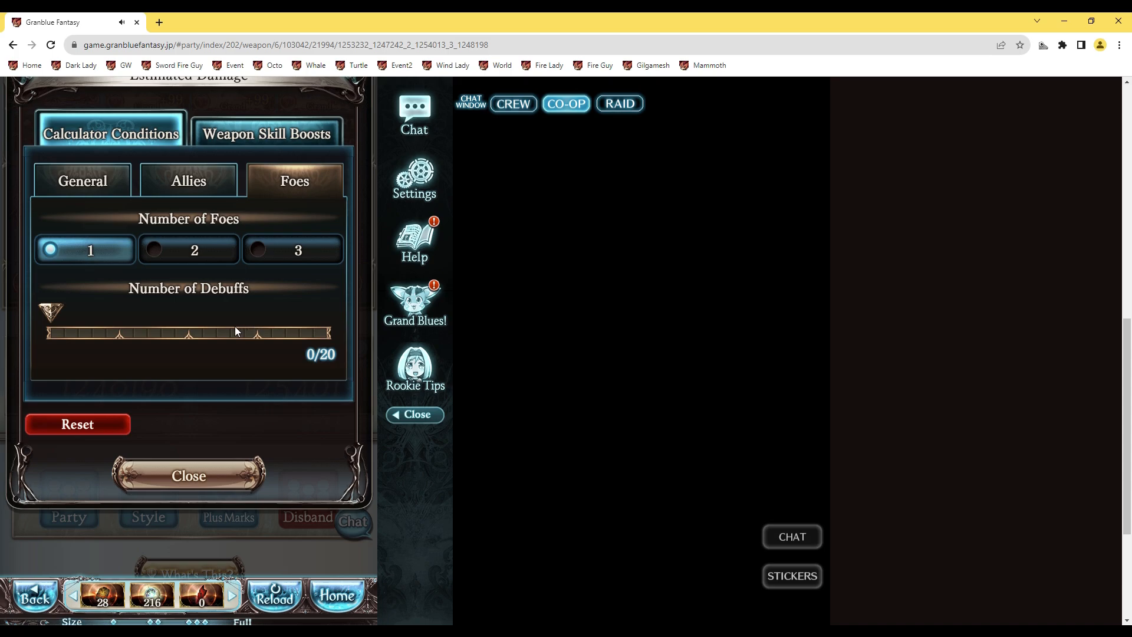
pyautogui.click(211, 482)
pyautogui.scroll(3, 236, 387)
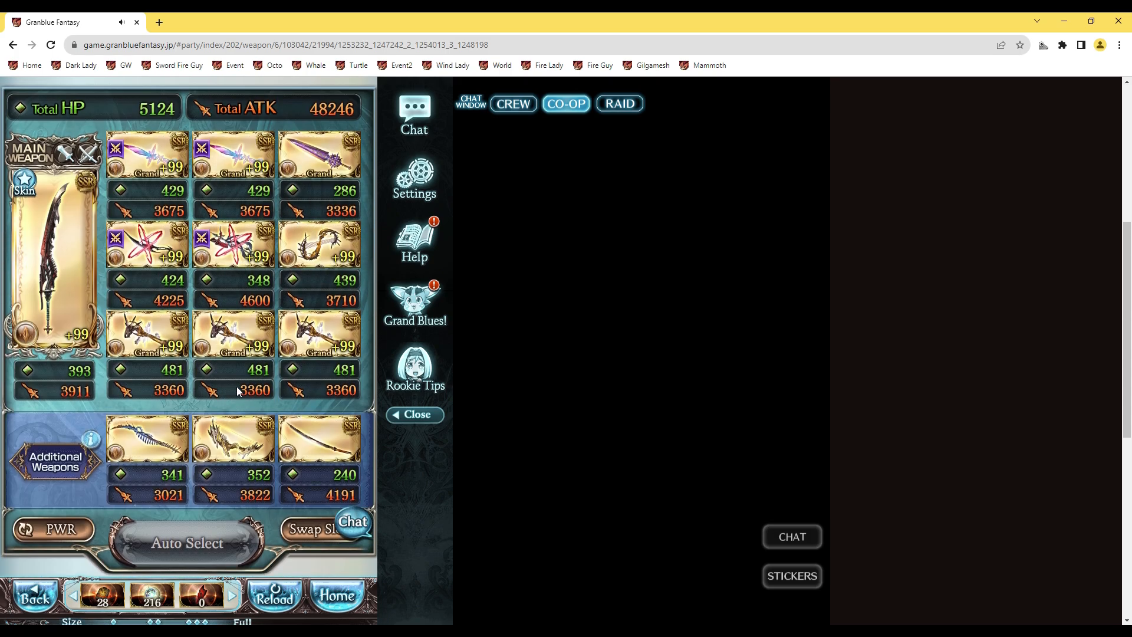
pyautogui.scroll(1, 288, 376)
pyautogui.scroll(-1, 288, 376)
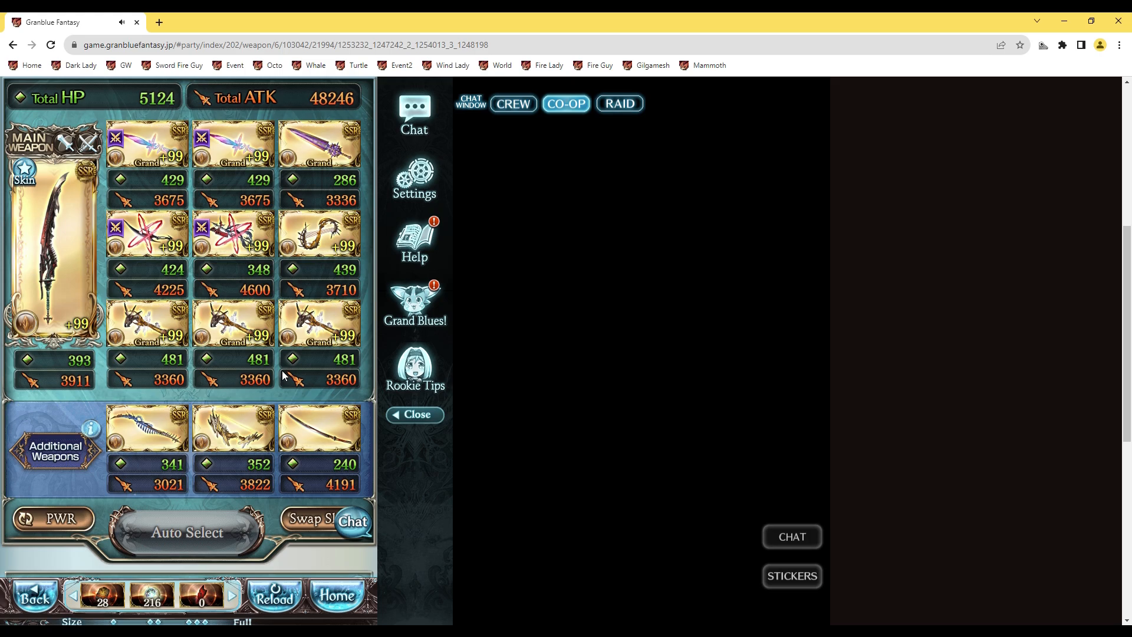
pyautogui.scroll(1, 251, 362)
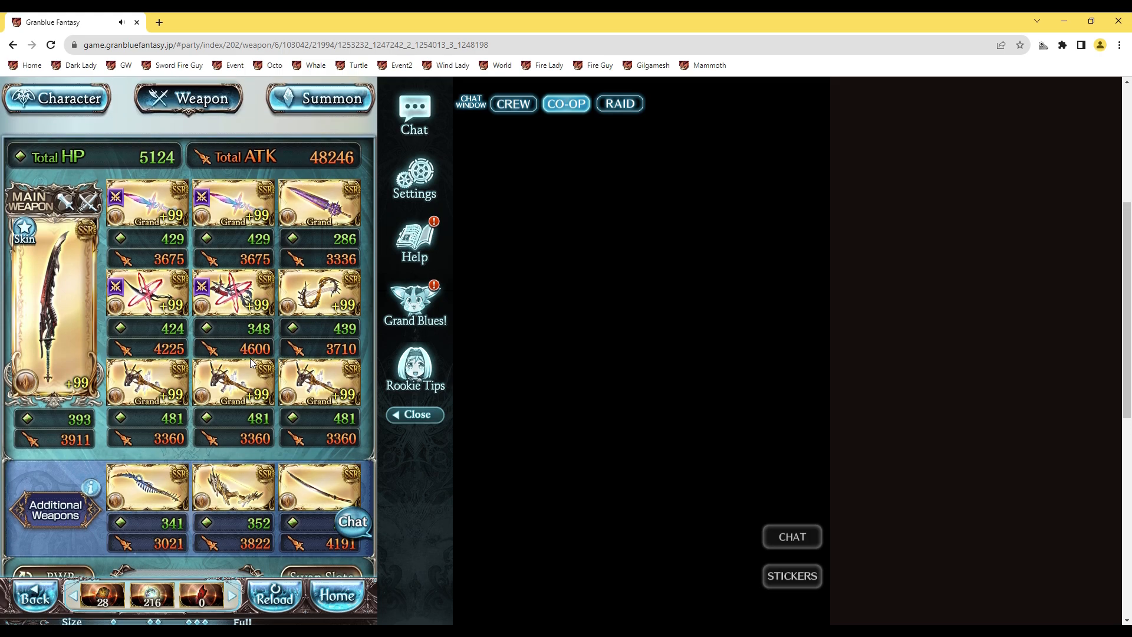
pyautogui.scroll(-1, 250, 361)
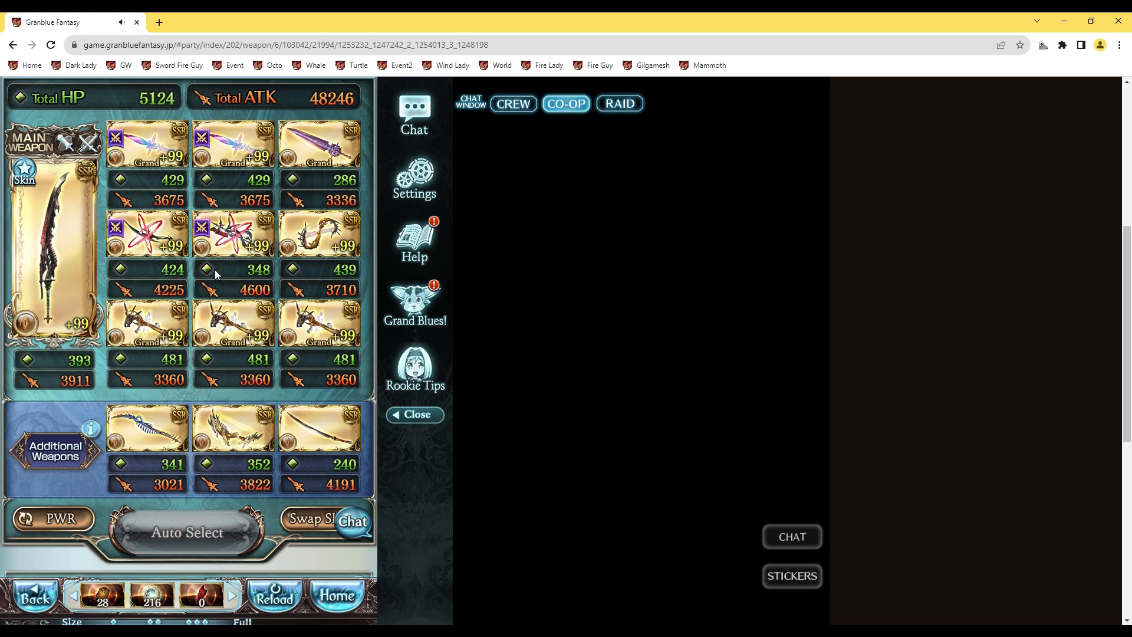
pyautogui.scroll(1, 216, 270)
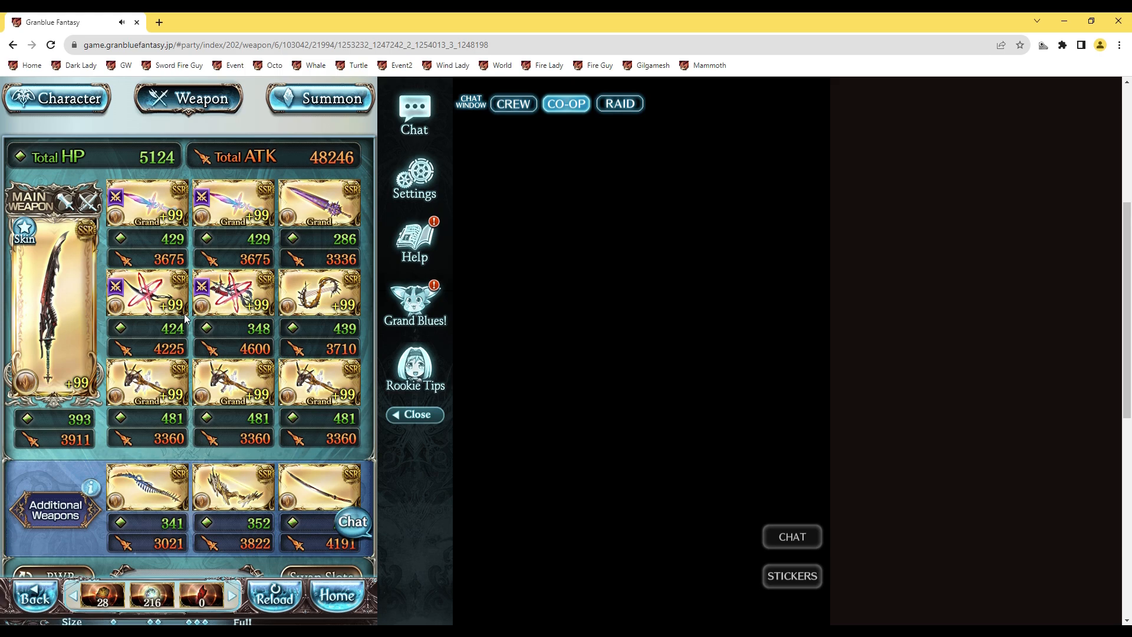
pyautogui.scroll(-1, 186, 317)
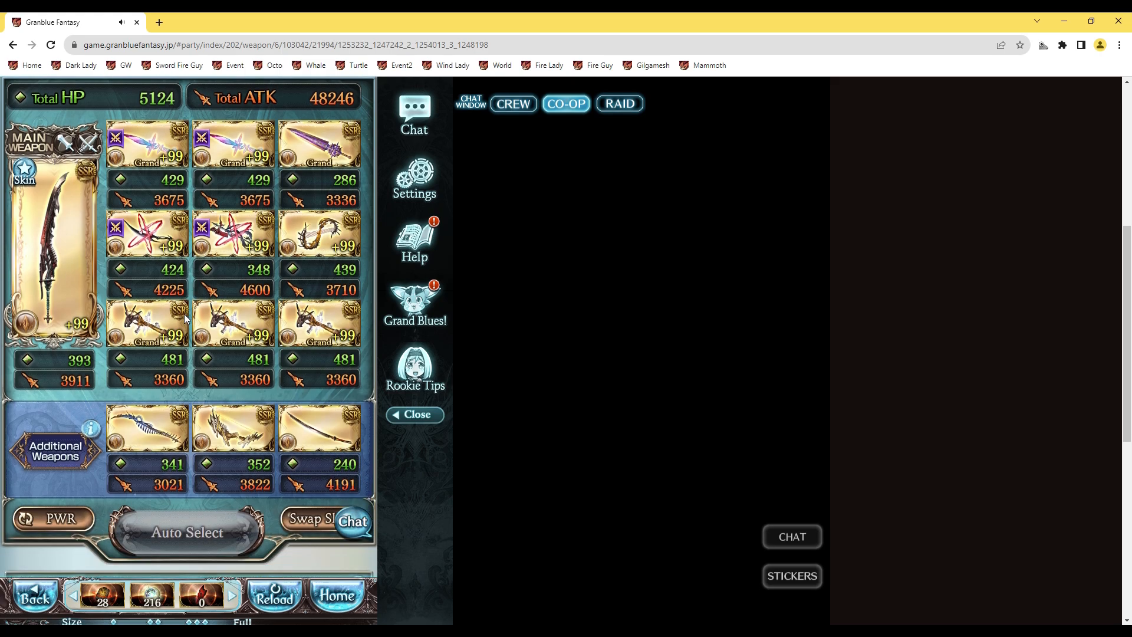
pyautogui.scroll(1, 238, 393)
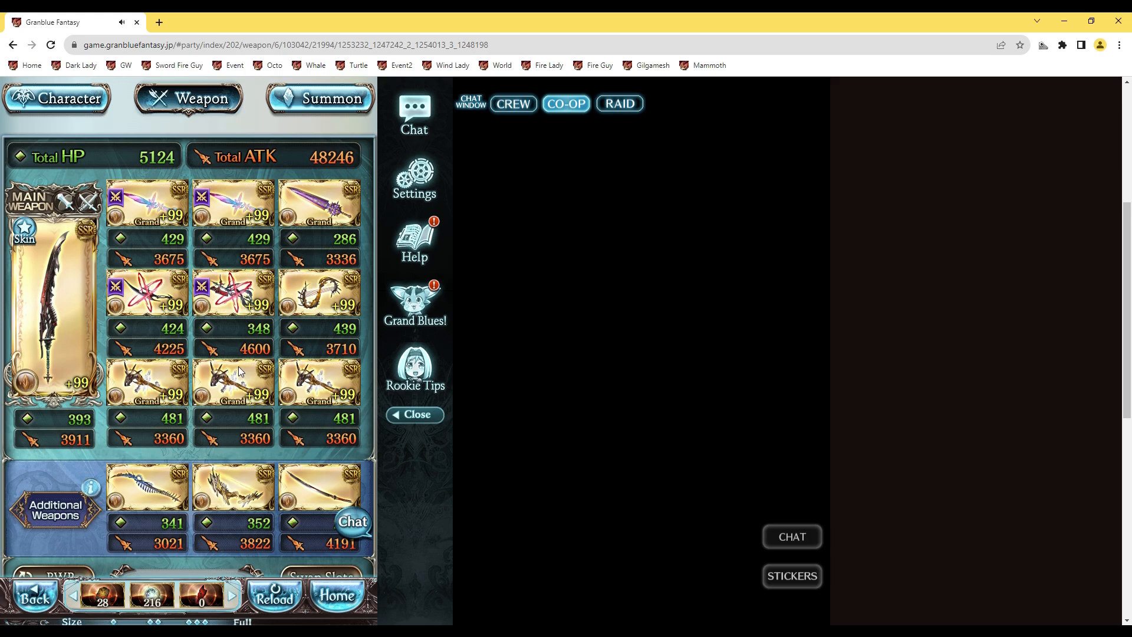
pyautogui.scroll(-1, 238, 366)
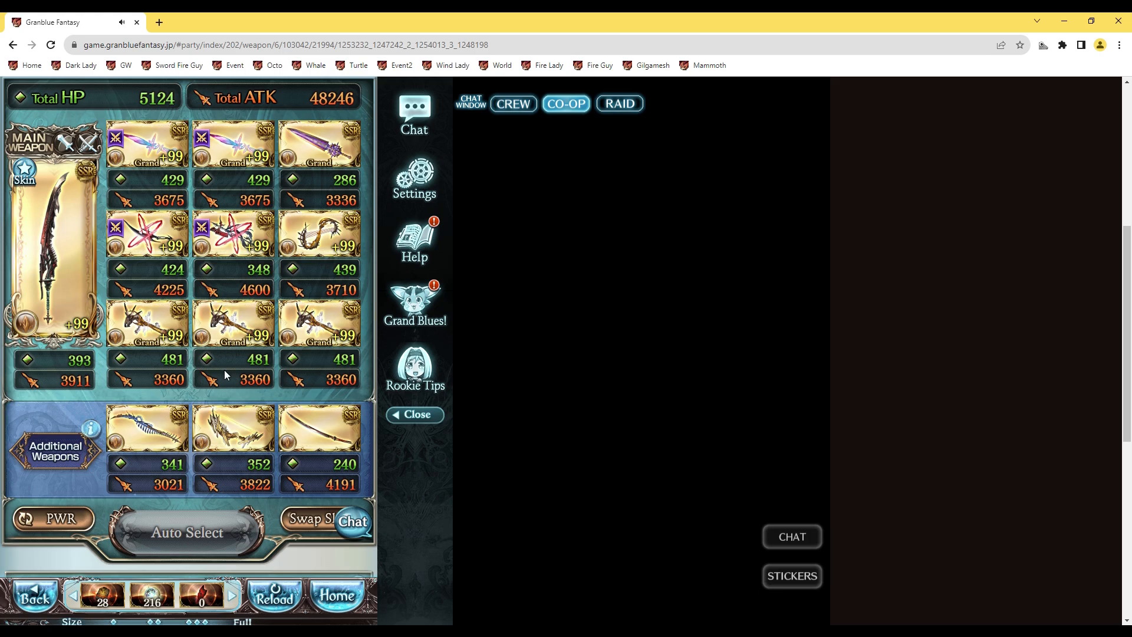